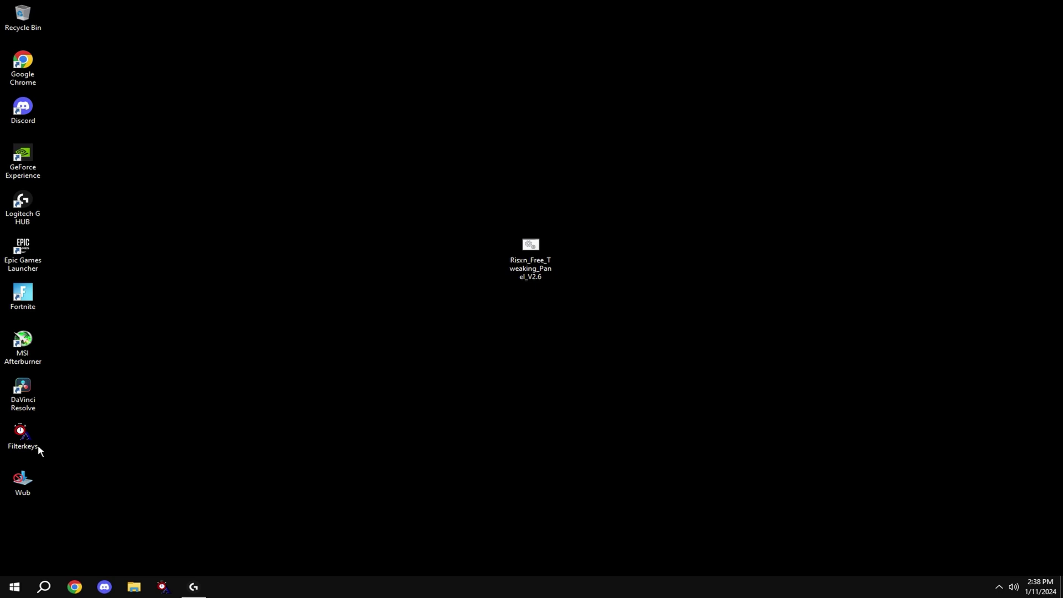
Open the 'restore point' System Protection settings from Windows search.
{"action": "left_click", "coordinate": [43, 586]}
{"action": "type", "text": "restore point"}
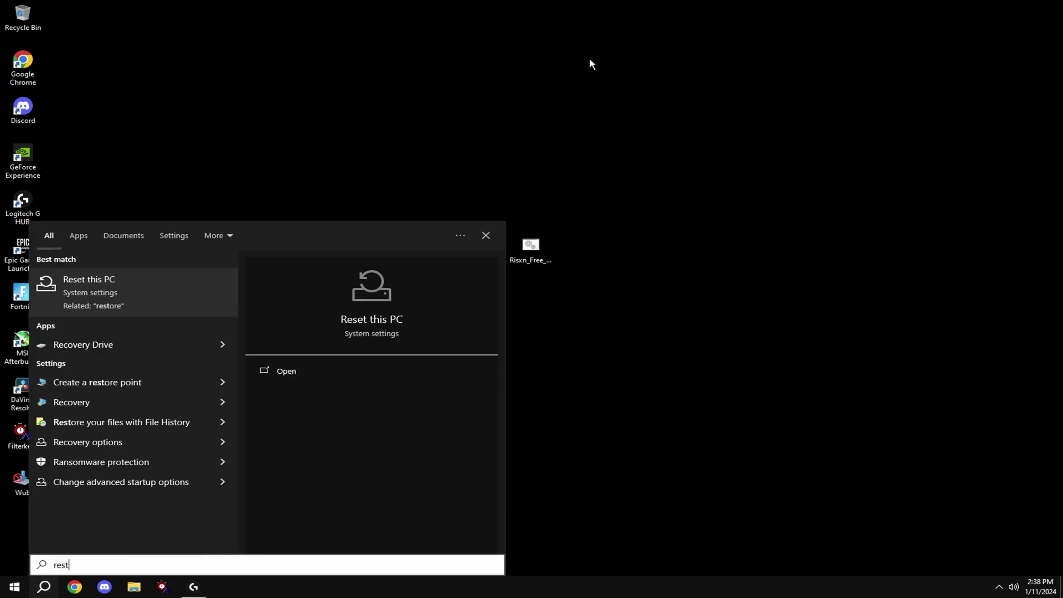
{"action": "key", "text": "Return"}
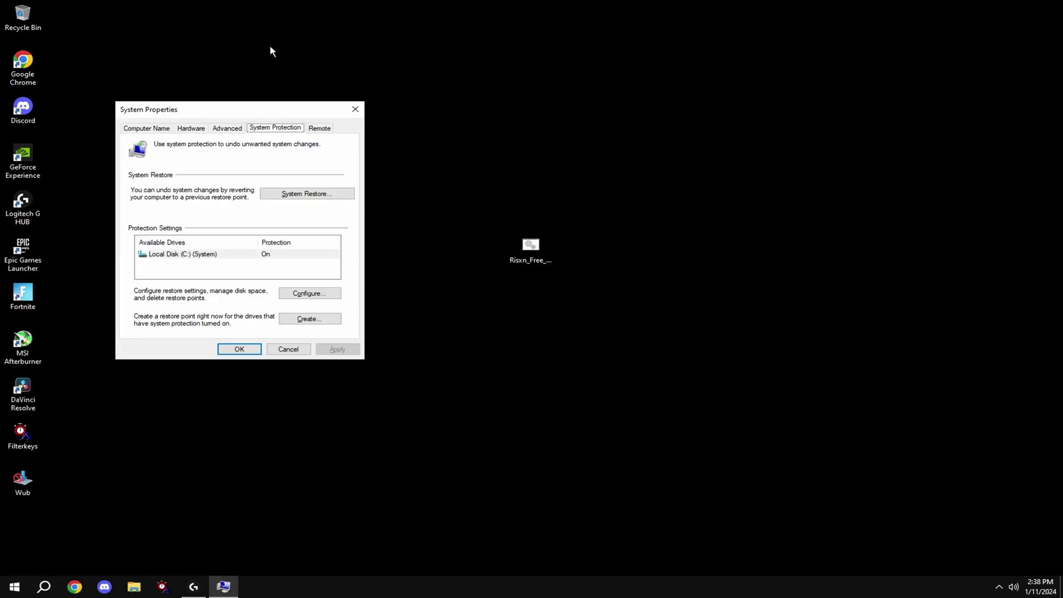
Create a restore point named 'test' for the C: drive and close System Properties.
{"action": "left_click", "coordinate": [179, 255]}
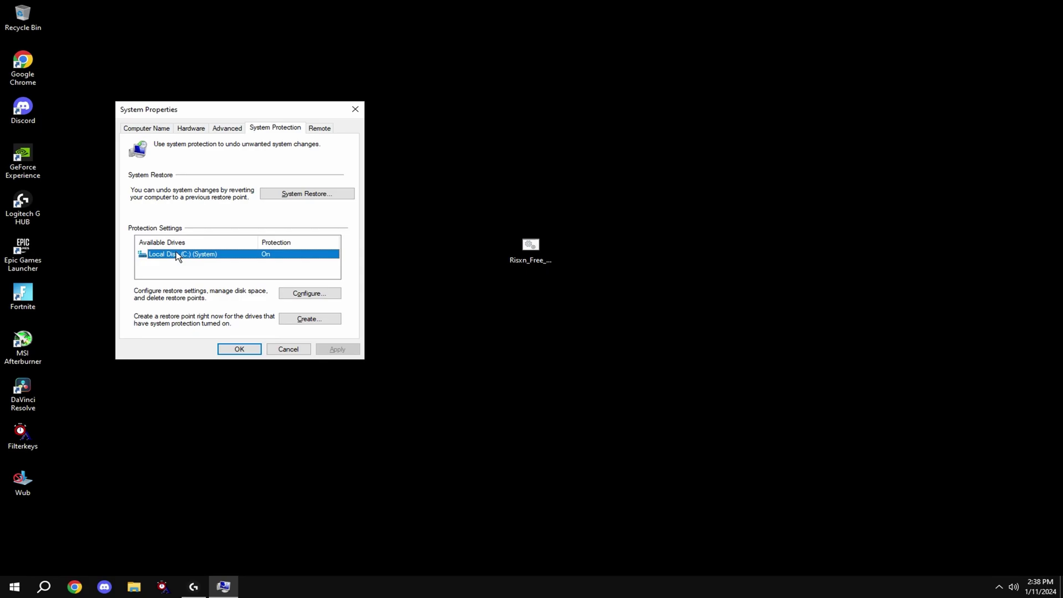
{"action": "left_click", "coordinate": [309, 320]}
{"action": "type", "text": "test"}
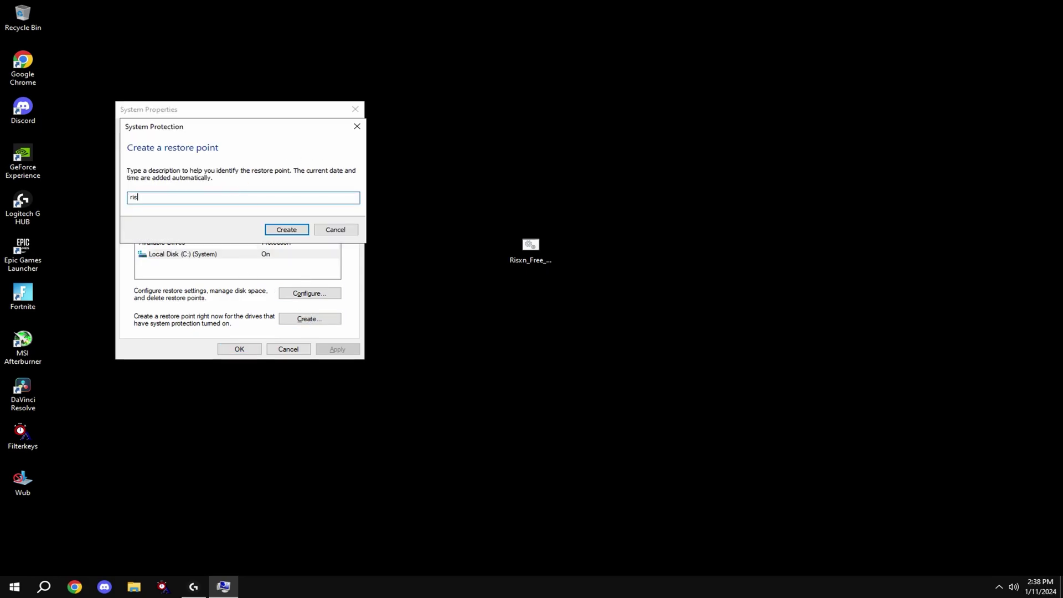
{"action": "key", "text": "Return"}
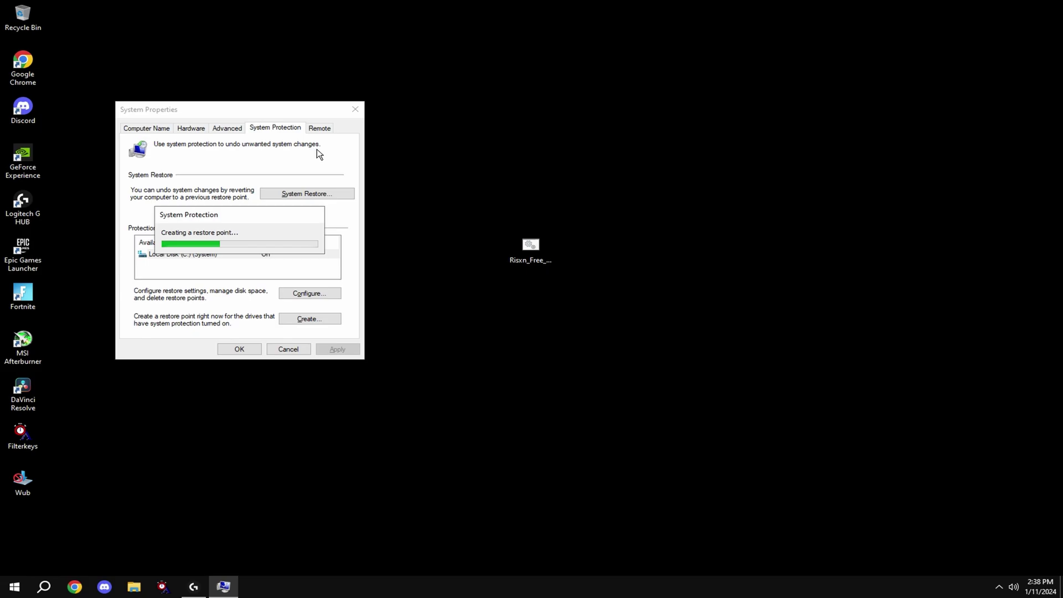
{"action": "left_click_drag", "start_coordinate": [234, 220], "coordinate": [505, 156]}
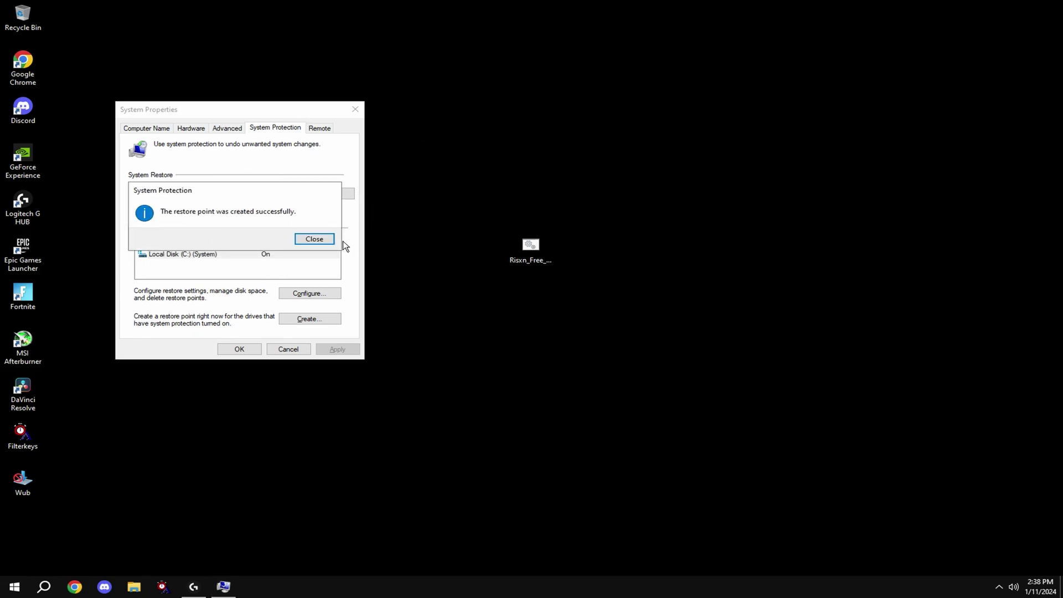
{"action": "left_click", "coordinate": [321, 241]}
{"action": "left_click", "coordinate": [235, 350]}
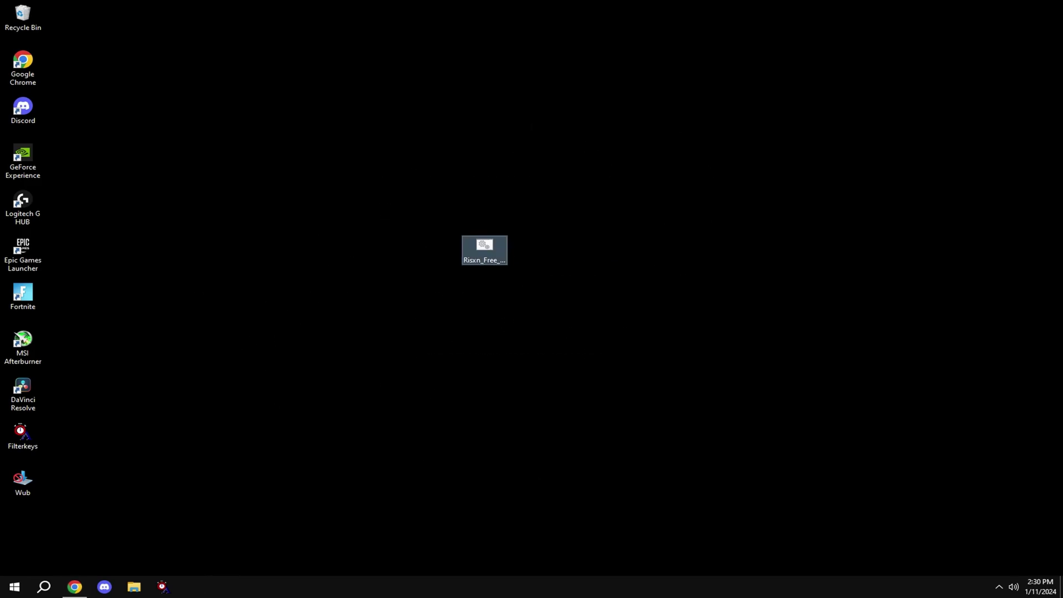
Upload Risxn_Free_Tweaking_Panel_V2.6.bat to VirusTotal and view its 0/58 scan result.
{"action": "left_click", "coordinate": [75, 587]}
{"action": "left_click_drag", "start_coordinate": [7, 23], "coordinate": [858, 32]}
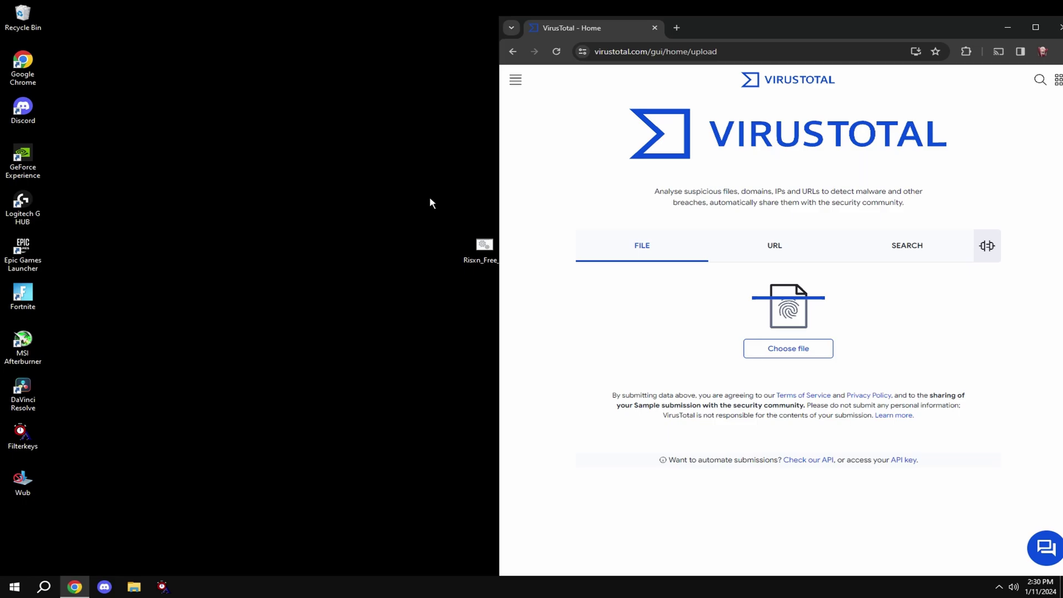
{"action": "left_click_drag", "start_coordinate": [484, 244], "coordinate": [764, 331]}
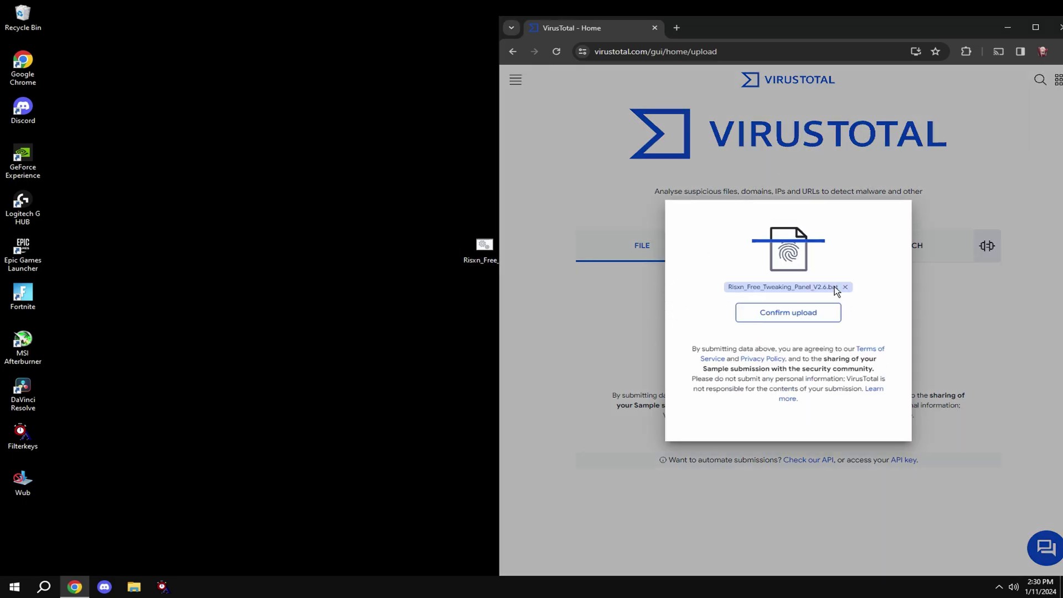
{"action": "left_click", "coordinate": [788, 313]}
{"action": "left_click_drag", "start_coordinate": [722, 35], "coordinate": [632, 36]}
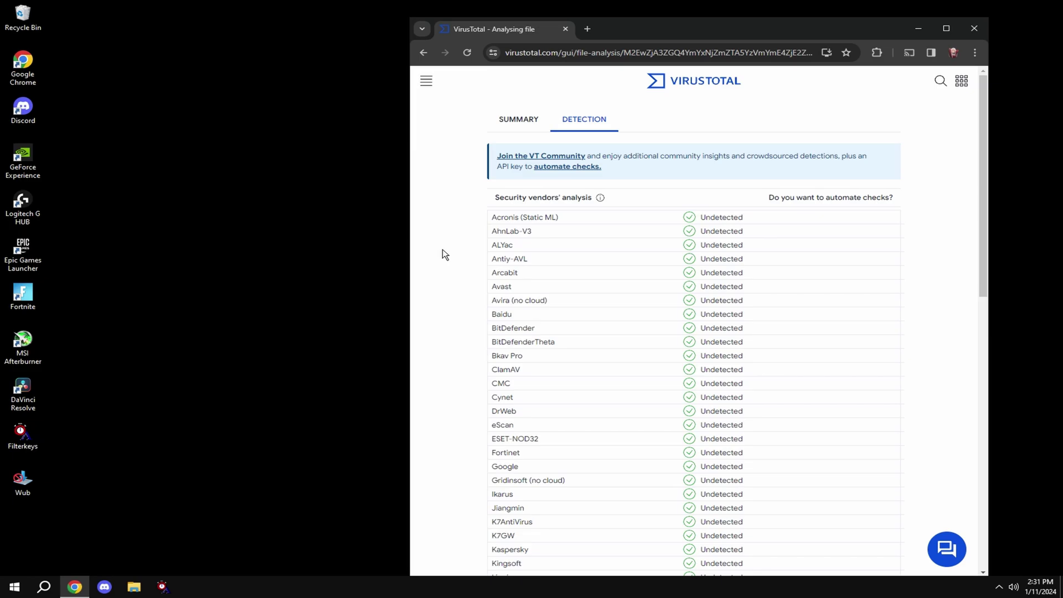
{"action": "double_click", "coordinate": [732, 33]}
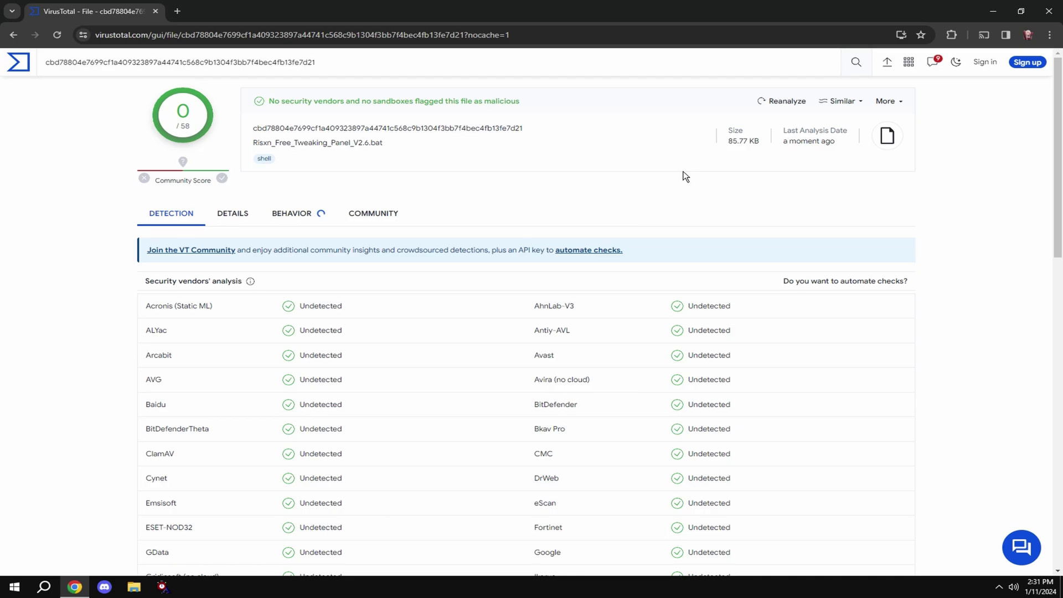
Close Chrome, open the tweaking panel .bat in Notepad, scroll through the script, then close it.
{"action": "left_click", "coordinate": [1049, 11]}
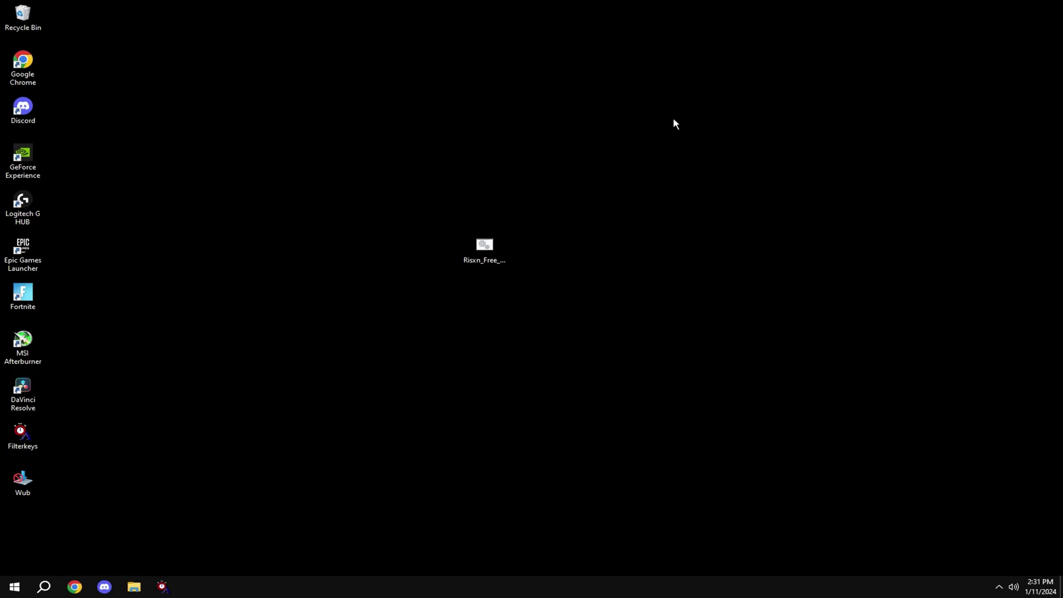
{"action": "left_click", "coordinate": [483, 244]}
{"action": "right_click", "coordinate": [471, 241]}
{"action": "left_click", "coordinate": [557, 261]}
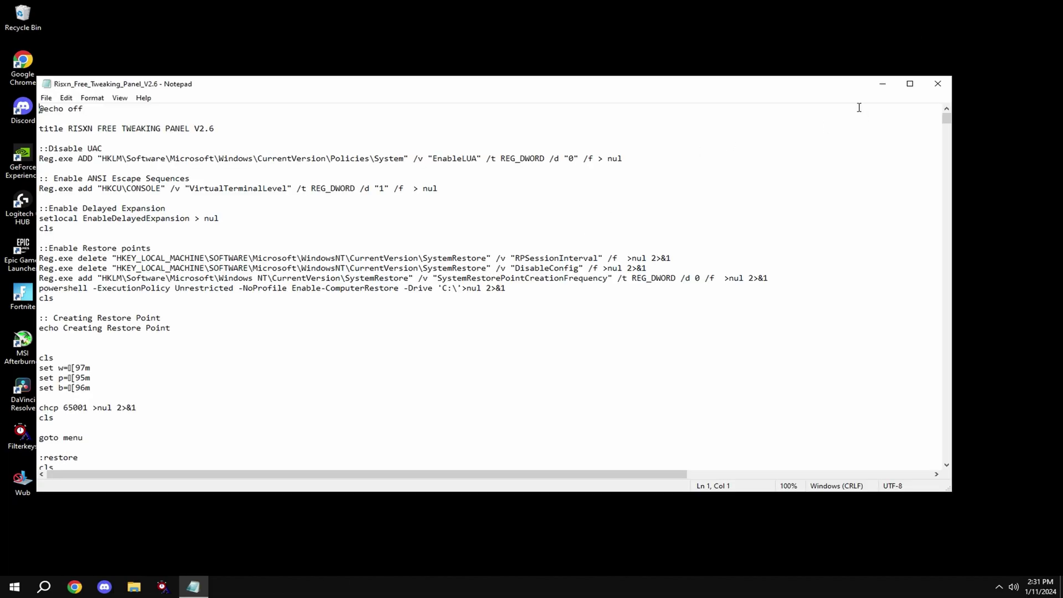
{"action": "left_click", "coordinate": [928, 78]}
{"action": "left_click_drag", "start_coordinate": [1055, 44], "coordinate": [1056, 519]}
{"action": "left_click", "coordinate": [1047, 6]}
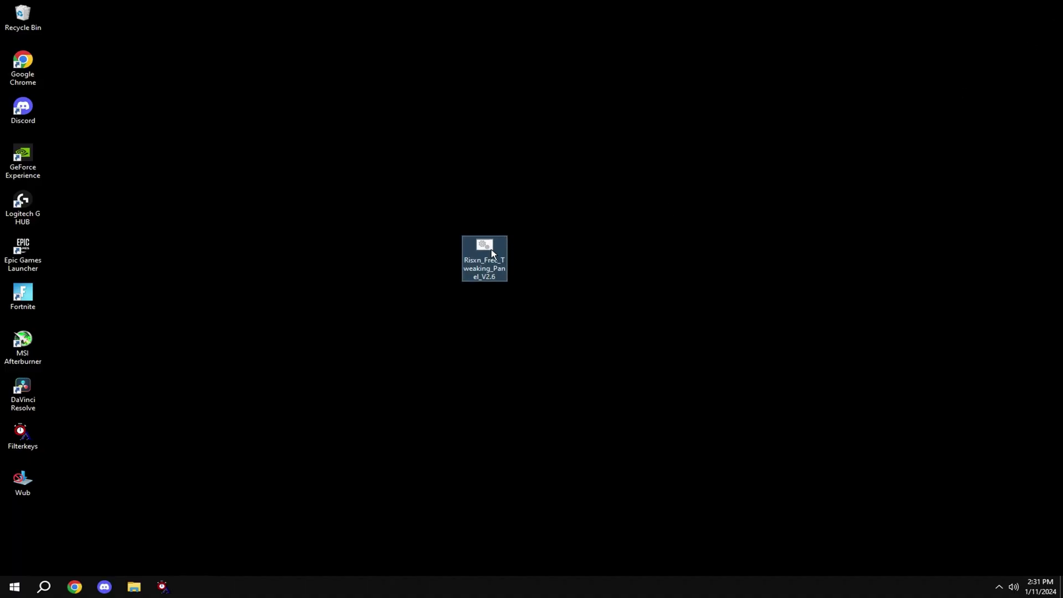
{"action": "left_click_drag", "start_coordinate": [490, 249], "coordinate": [537, 249]}
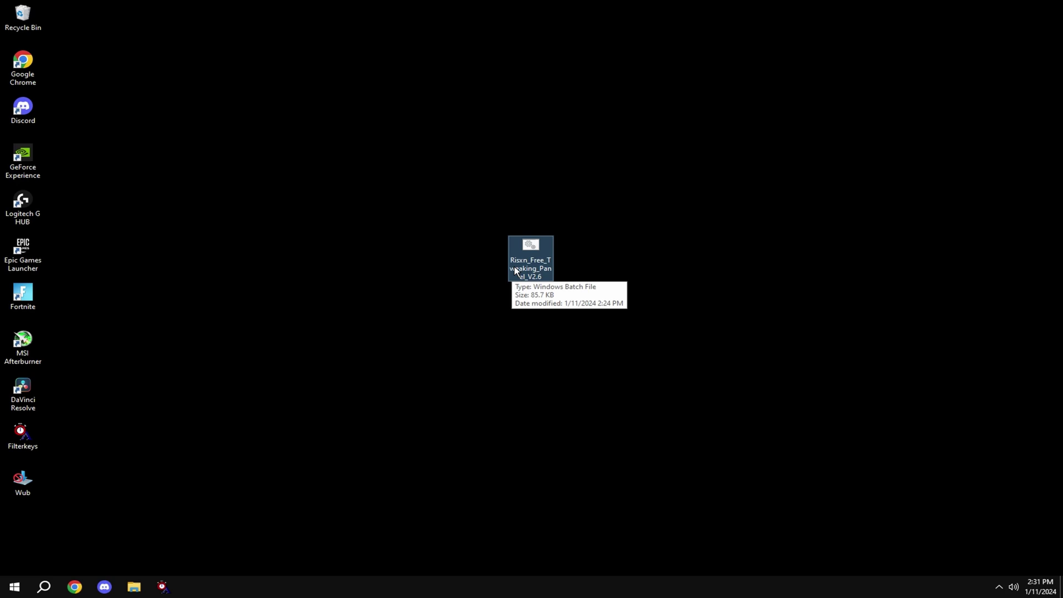
{"action": "right_click", "coordinate": [540, 269]}
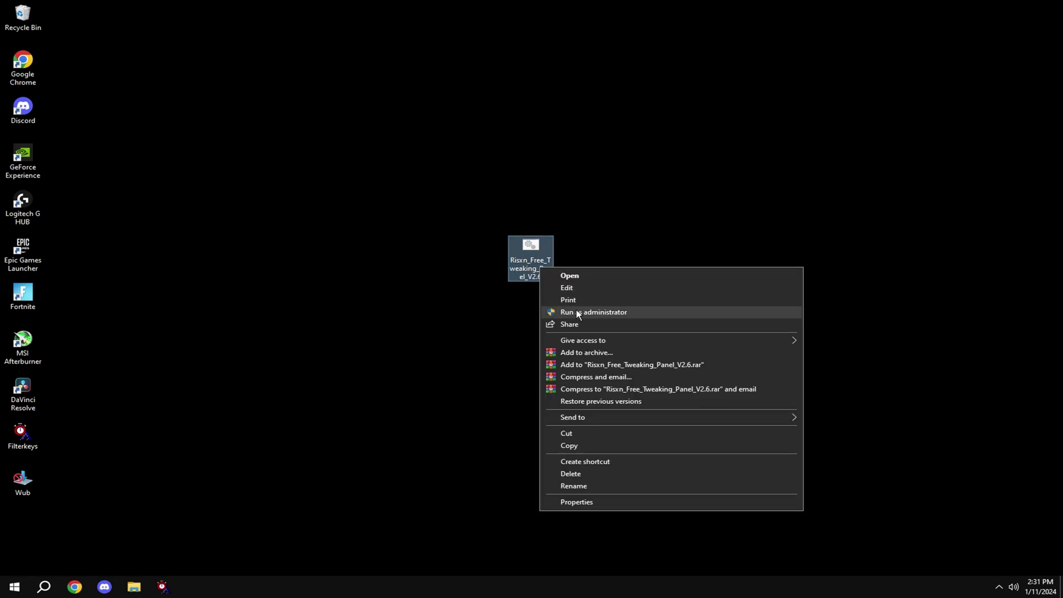
Run the panel as administrator, maximize the console, and apply the Priority tweaks (option k).
{"action": "left_click", "coordinate": [581, 314]}
{"action": "left_click", "coordinate": [582, 21]}
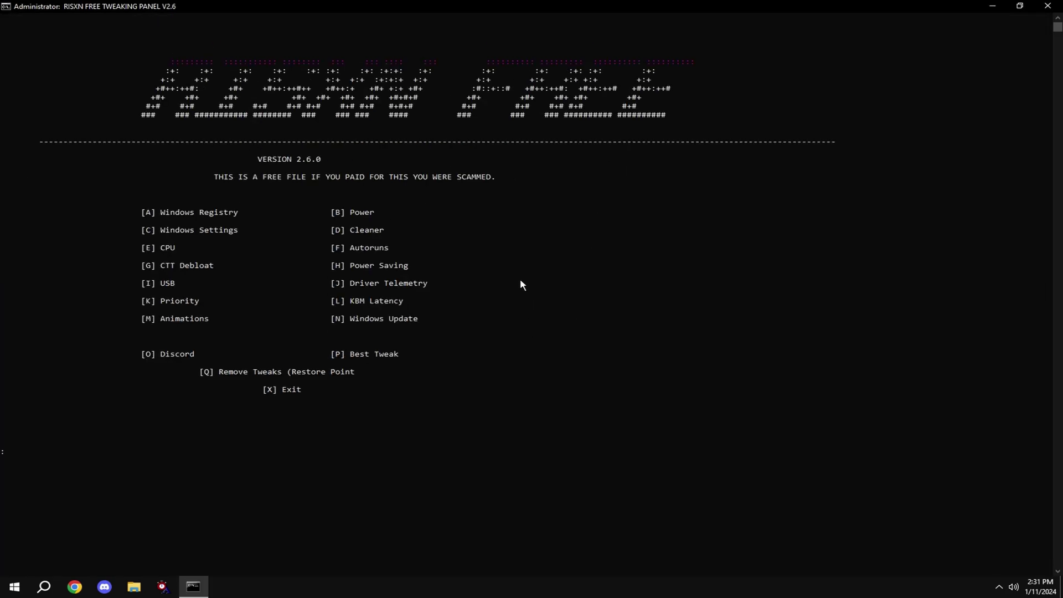
{"action": "type", "text": "k"}
{"action": "key", "text": "Return"}
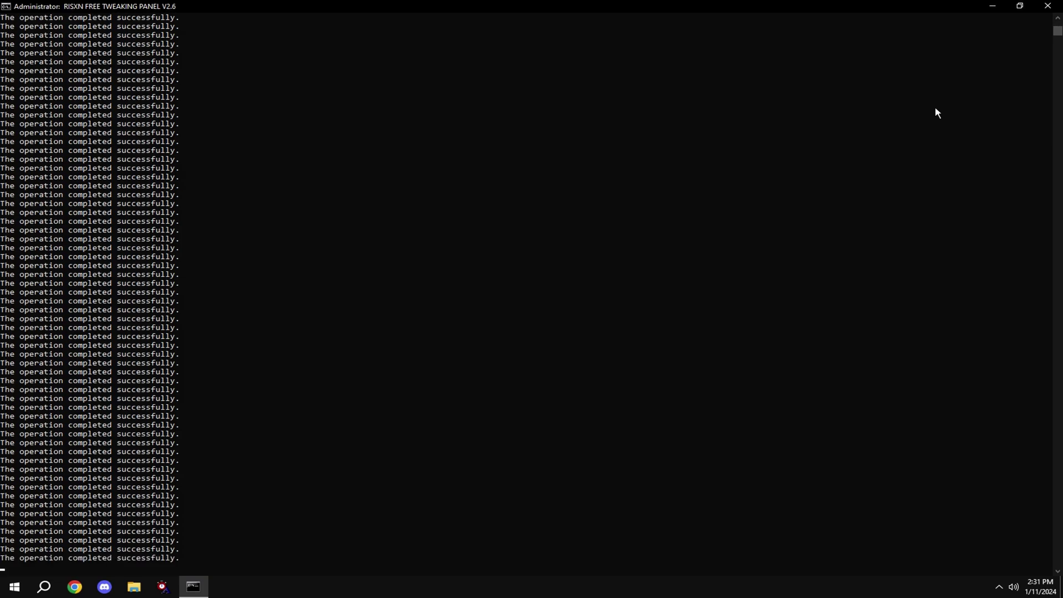
Apply the Power tweaks (option b) and activate an Ultimate Performance plan in Power Options.
{"action": "key", "text": "Return"}
{"action": "type", "text": "b"}
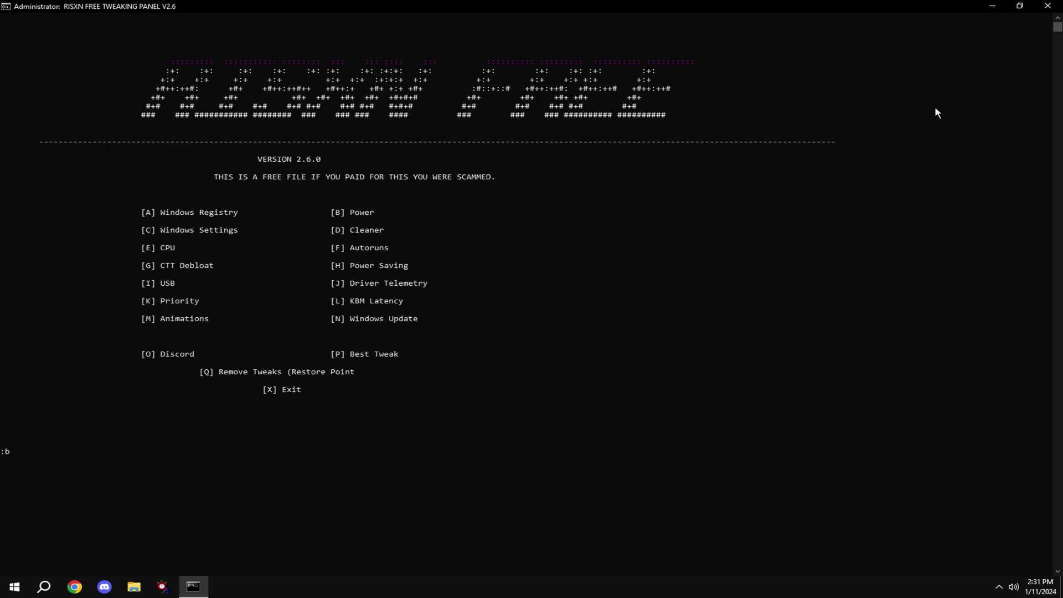
{"action": "key", "text": "Return"}
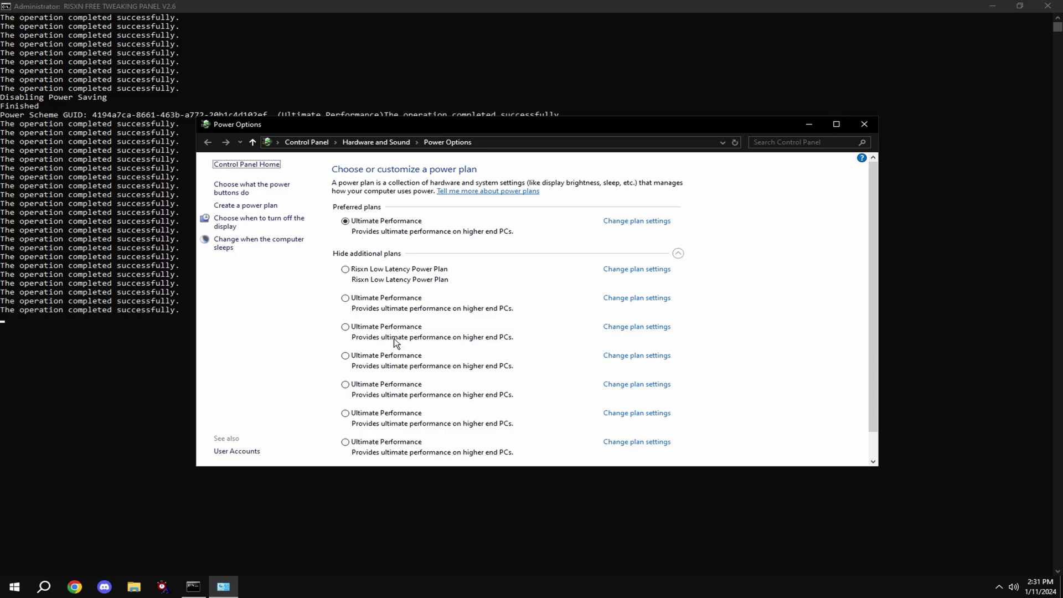
{"action": "left_click", "coordinate": [366, 328]}
{"action": "left_click", "coordinate": [366, 255]}
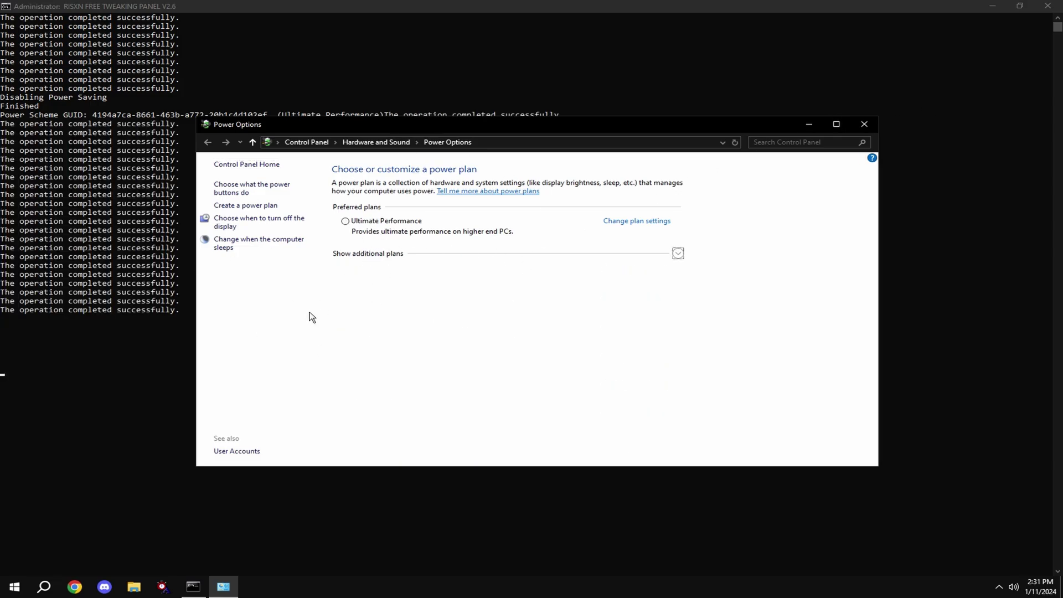
{"action": "left_click", "coordinate": [375, 258]}
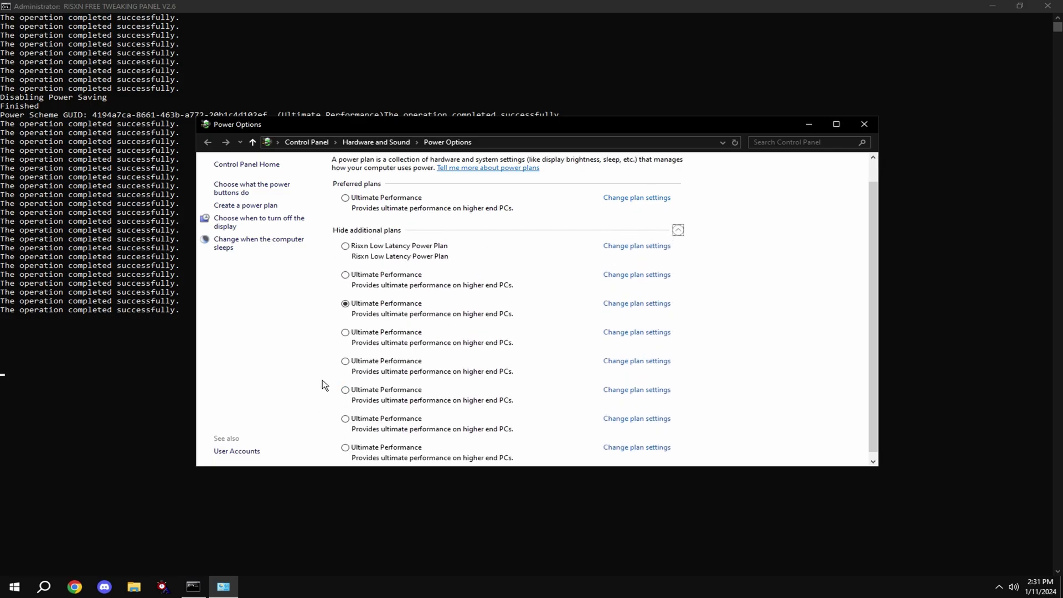
{"action": "left_click", "coordinate": [864, 124]}
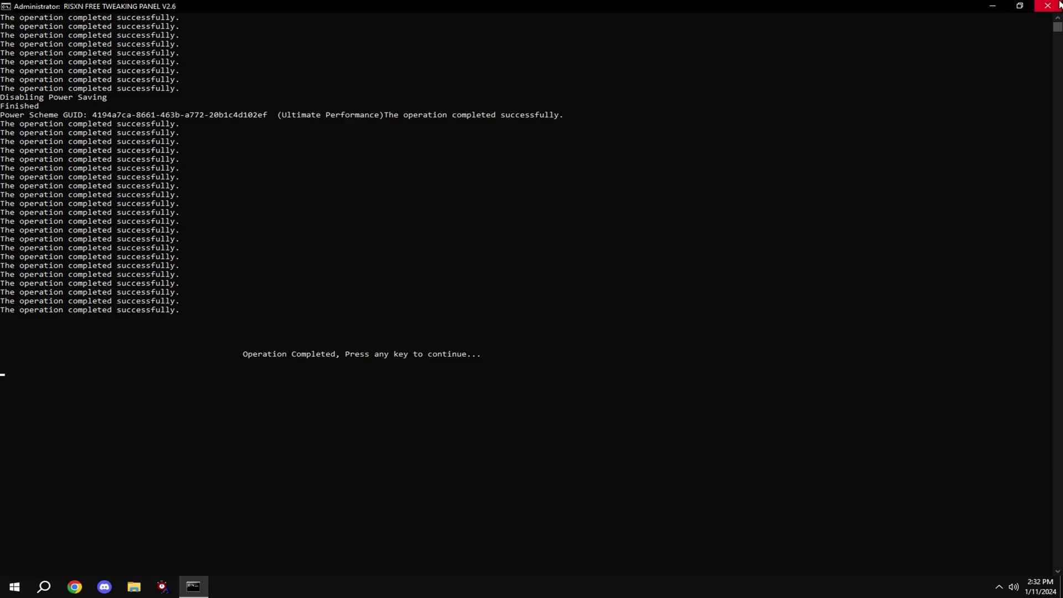
Apply the Windows Settings tweaks (option c), continuing past the pause prompts to the menu.
{"action": "key", "text": "Return"}
{"action": "type", "text": "c"}
{"action": "key", "text": "Return"}
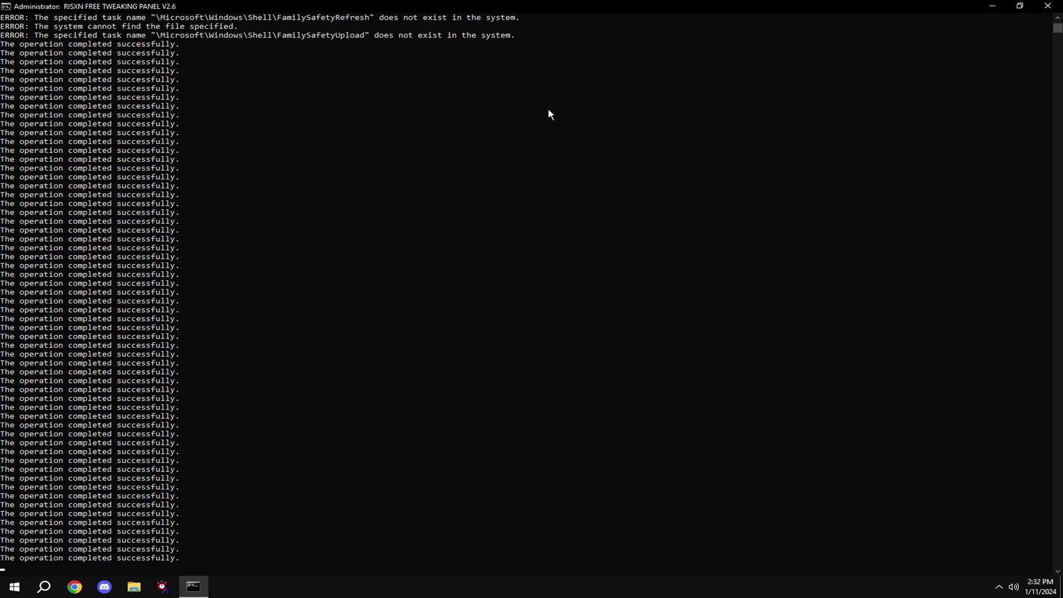
{"action": "key", "text": "Return"}
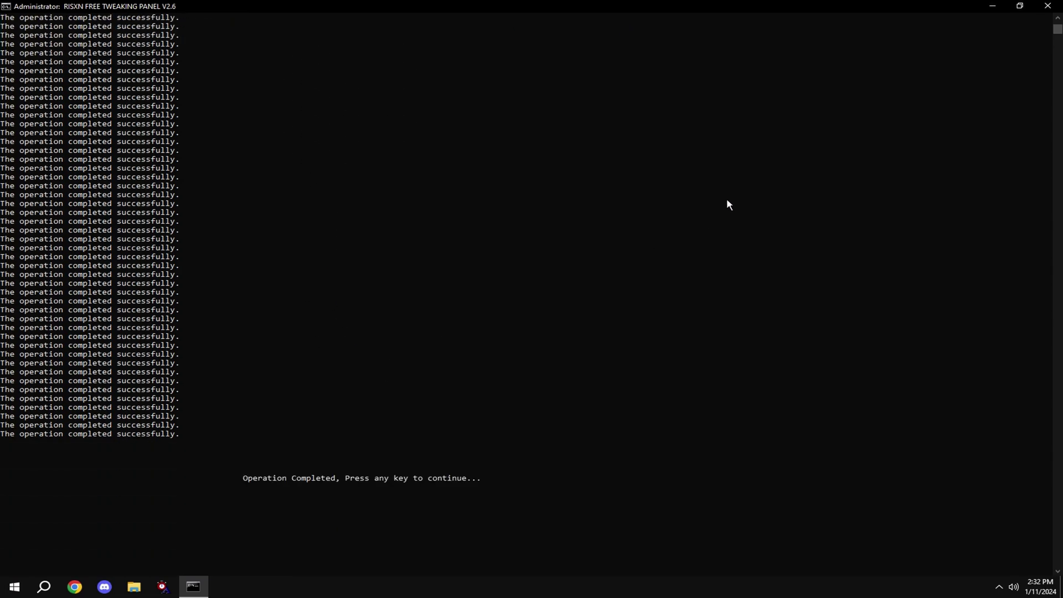
{"action": "key", "text": "Return"}
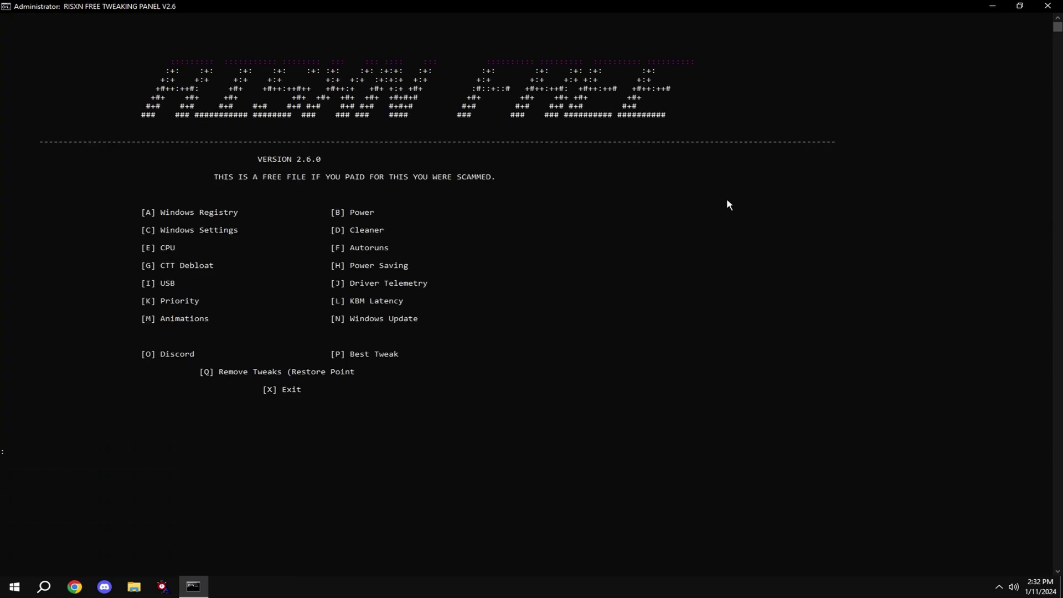
Run the Cleaner (option d) to delete log files, and open Task Manager.
{"action": "type", "text": "d"}
{"action": "key", "text": "Return"}
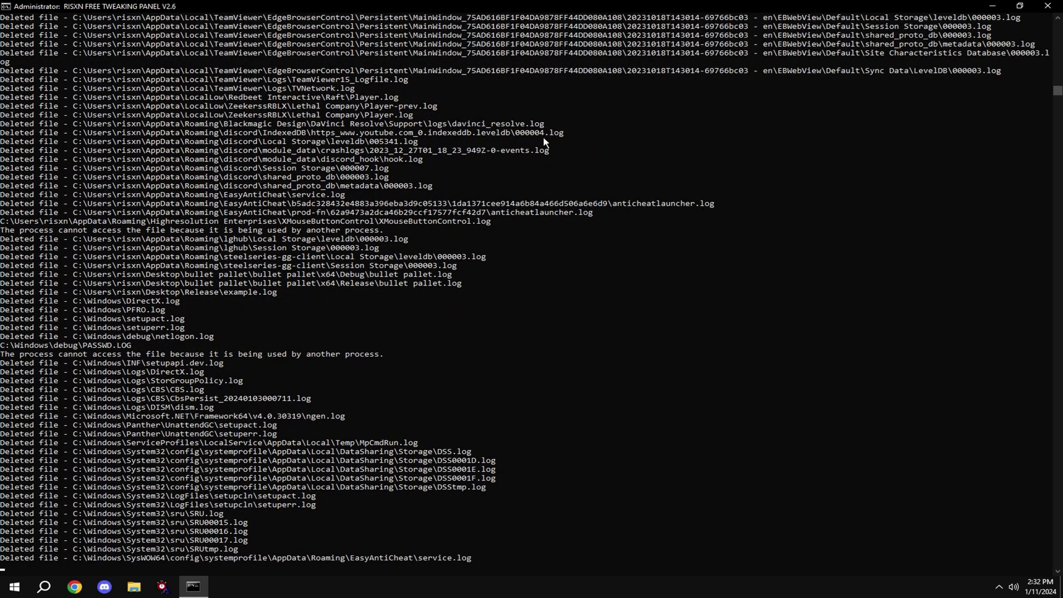
{"action": "right_click", "coordinate": [429, 587]}
{"action": "left_click", "coordinate": [459, 541]}
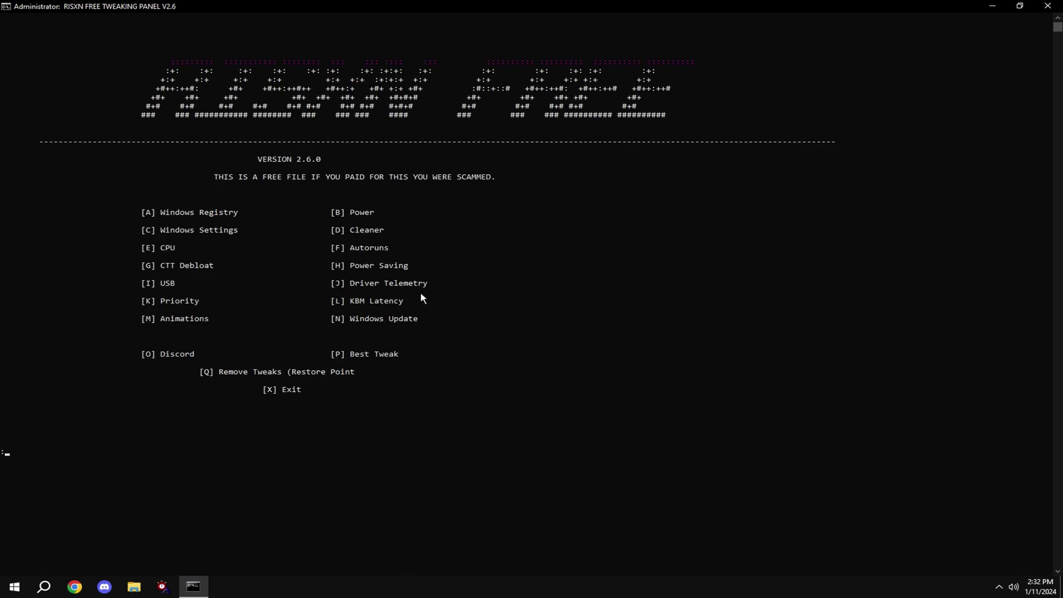
Apply the Windows Registry tweaks (option a), then download Autoruns (option f).
{"action": "type", "text": "a"}
{"action": "key", "text": "Return"}
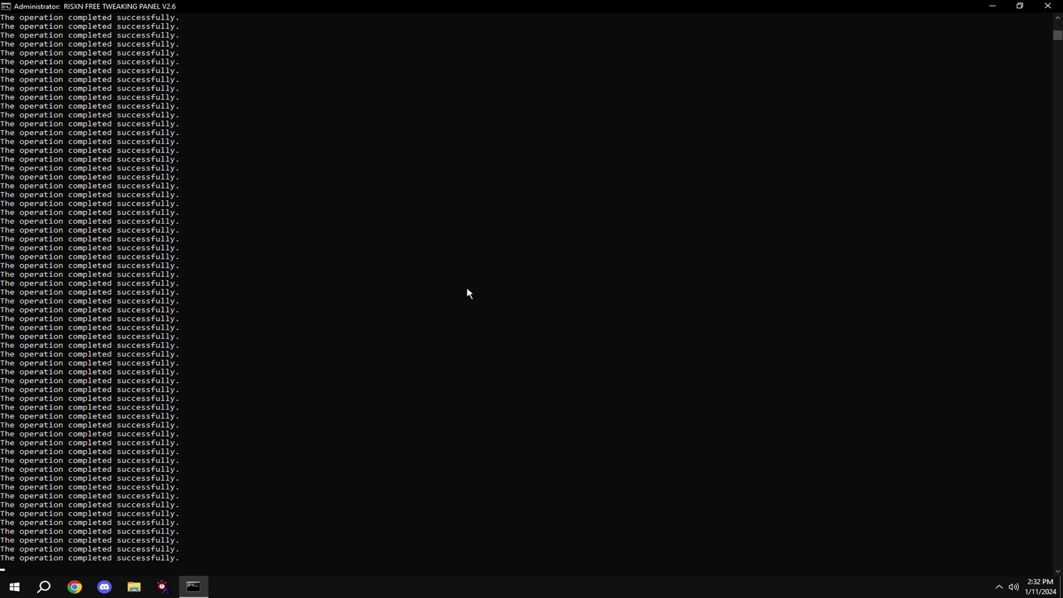
{"action": "key", "text": "Return"}
{"action": "type", "text": "f"}
{"action": "key", "text": "Return"}
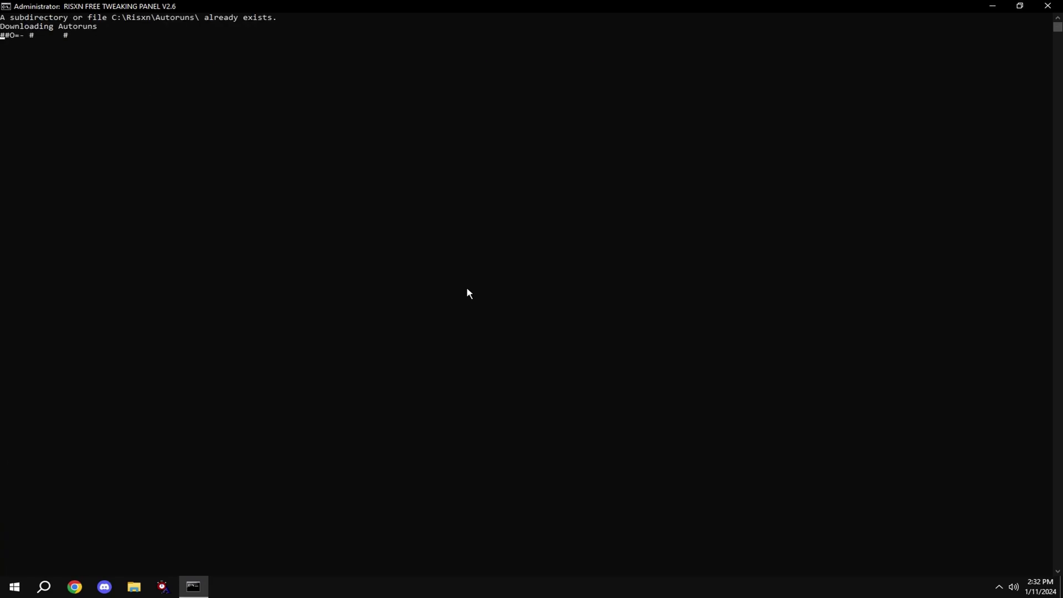
{"action": "left_click", "coordinate": [619, 335]}
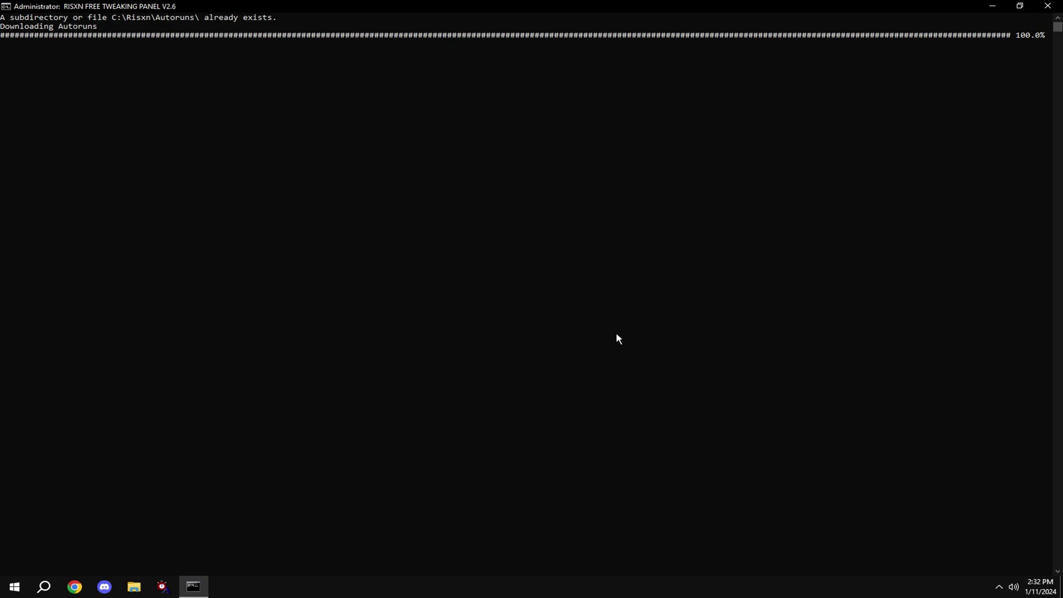
On the Autoruns Logon tab, uncheck Spotify, SteelSeriesGG and XMouseButtonControl.
{"action": "left_click", "coordinate": [108, 67]}
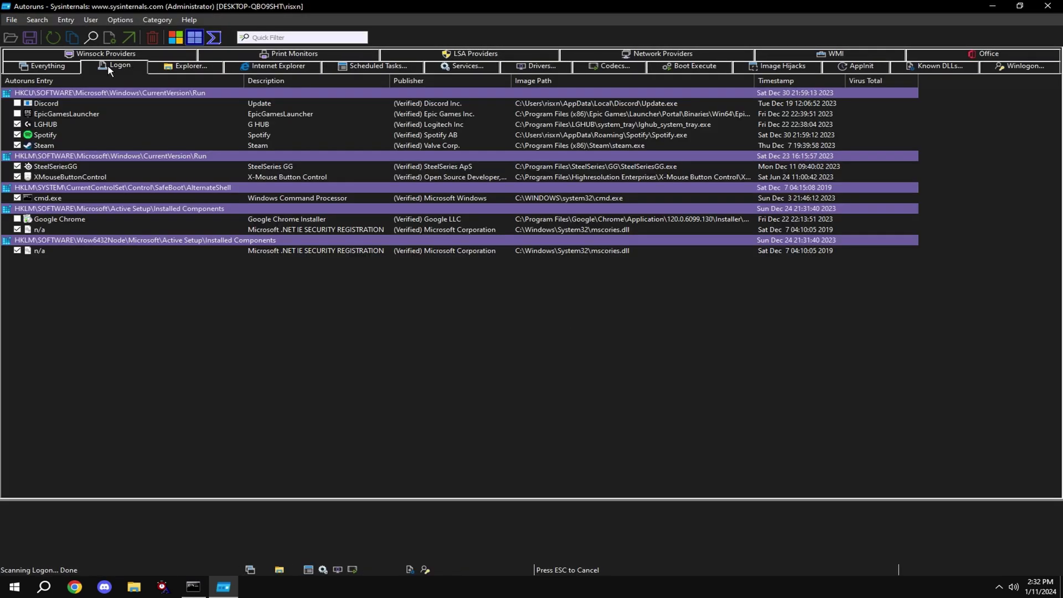
{"action": "left_click", "coordinate": [19, 148]}
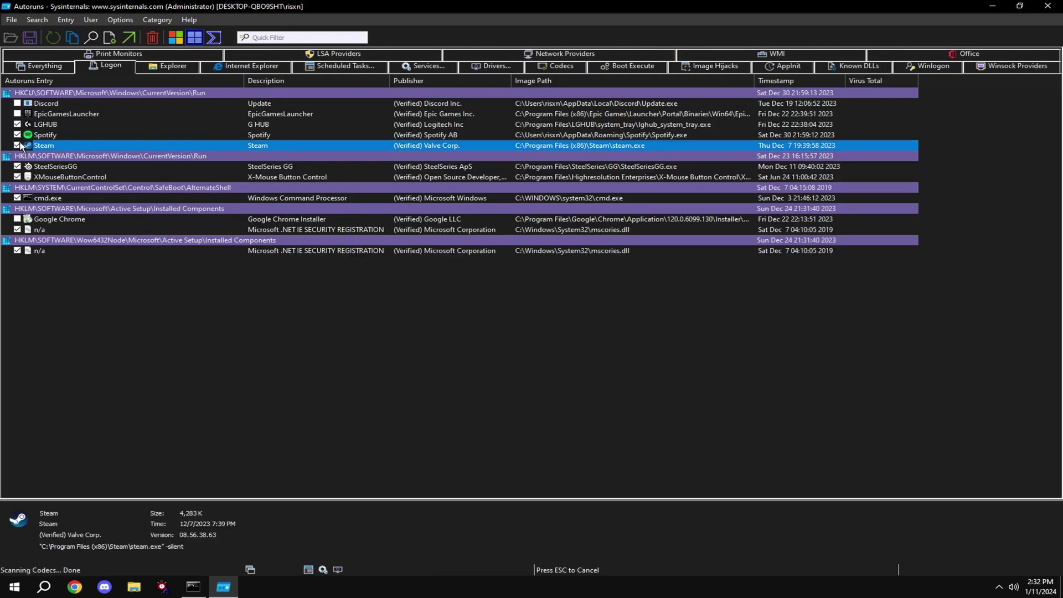
{"action": "left_click", "coordinate": [17, 135]}
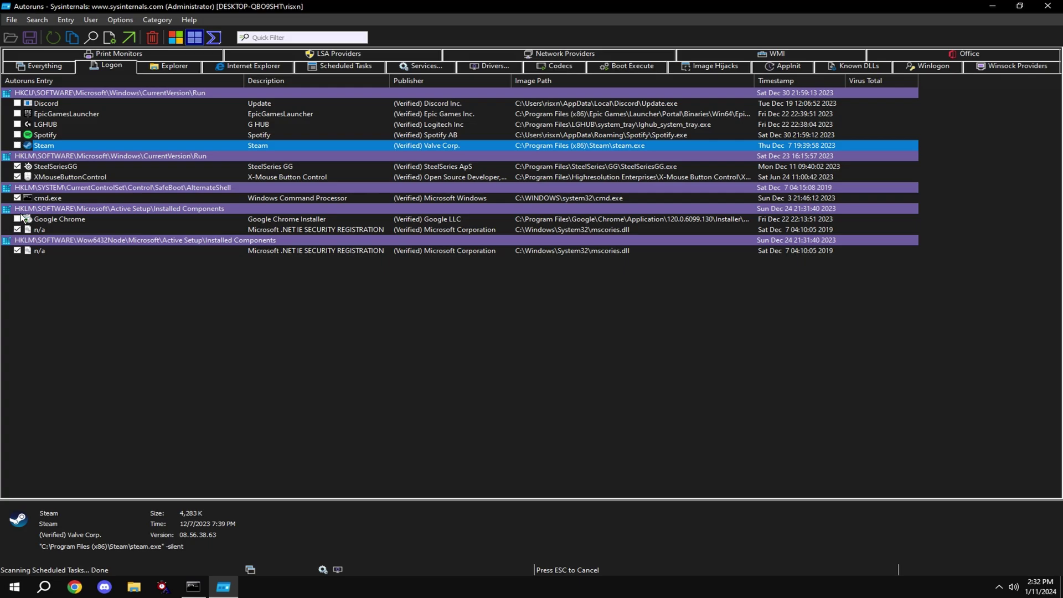
{"action": "left_click", "coordinate": [17, 177]}
{"action": "left_click", "coordinate": [17, 167]}
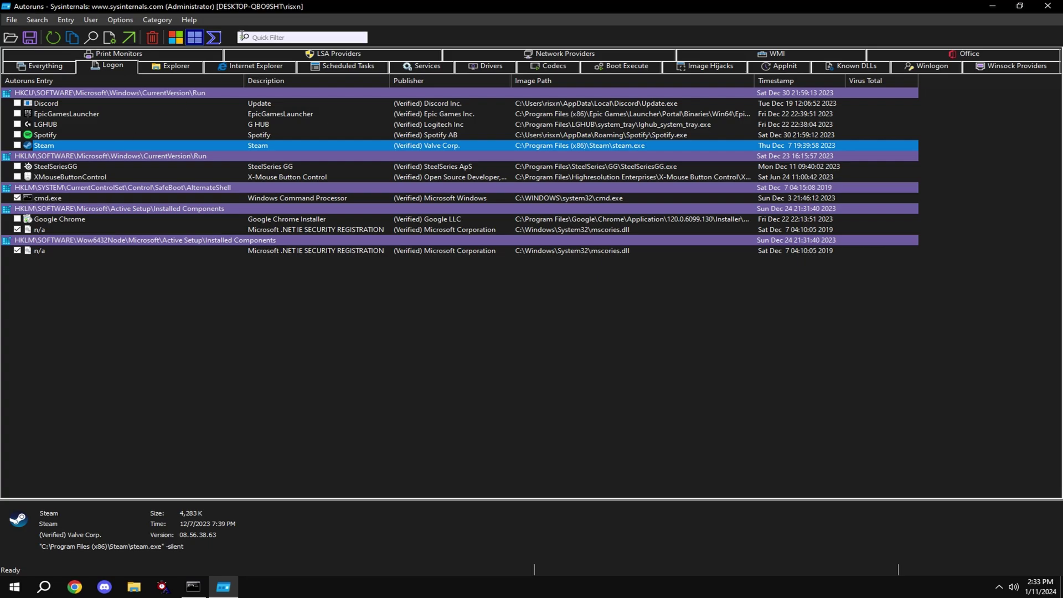
{"action": "key", "text": "F5"}
Close Autoruns, return to the panel menu, and run option G (CTT Debloat).
{"action": "left_click", "coordinate": [1048, 6]}
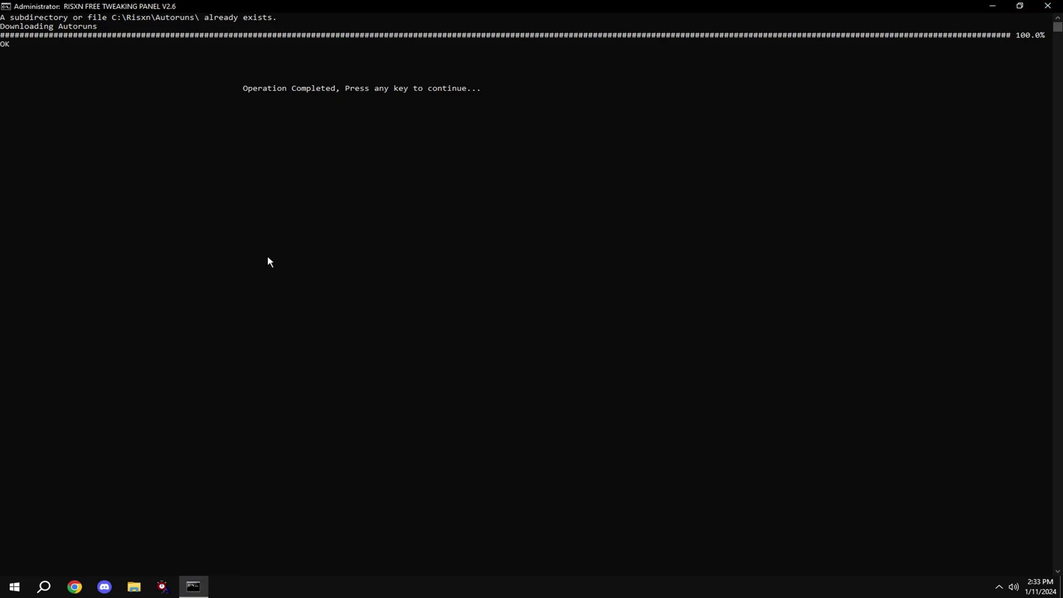
{"action": "key", "text": "Return"}
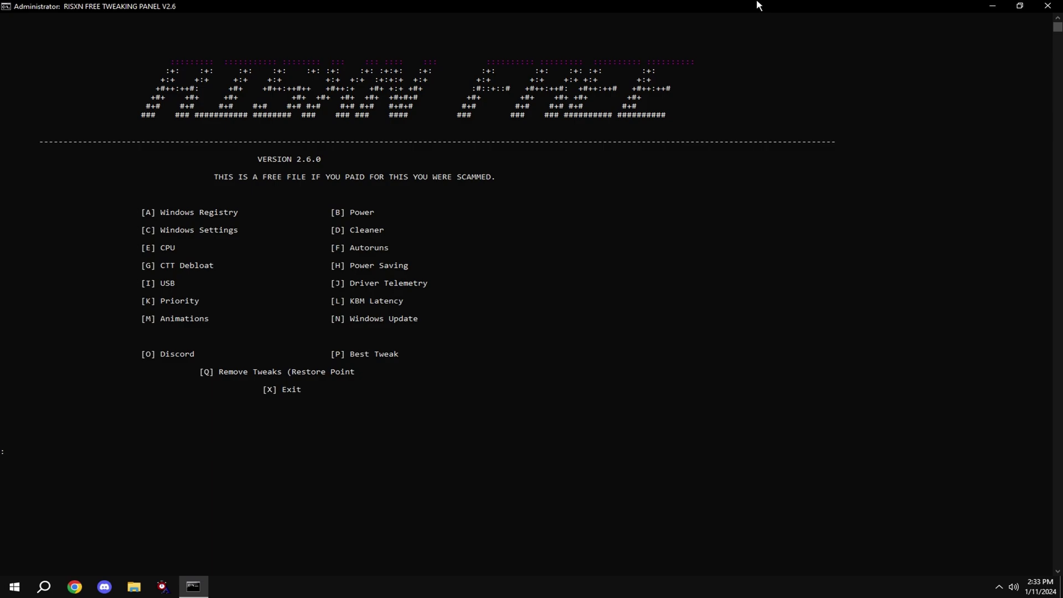
{"action": "type", "text": "G"}
{"action": "key", "text": "Return"}
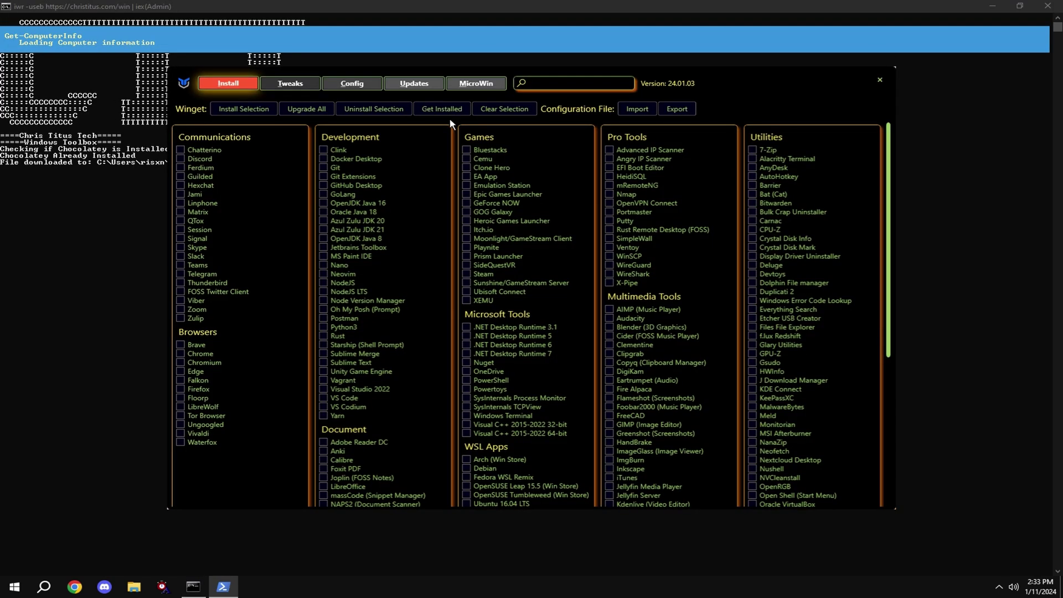
Choose the Desktop tweak preset, tick Remove Microsoft Edge, Remove ALL MS Store Apps and Remove OneDrive, and run them.
{"action": "left_click", "coordinate": [282, 84]}
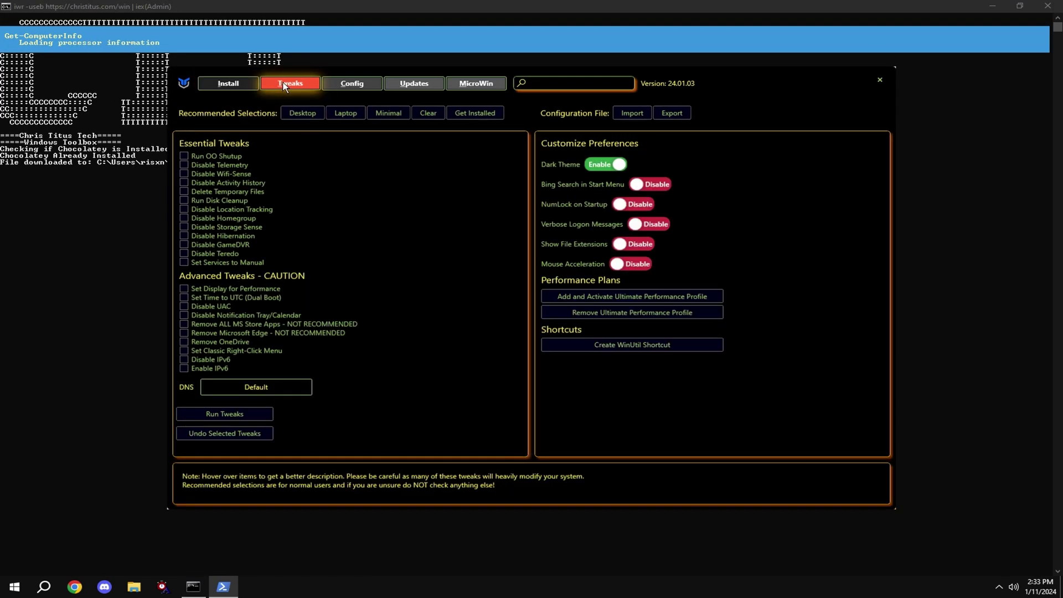
{"action": "left_click", "coordinate": [311, 116]}
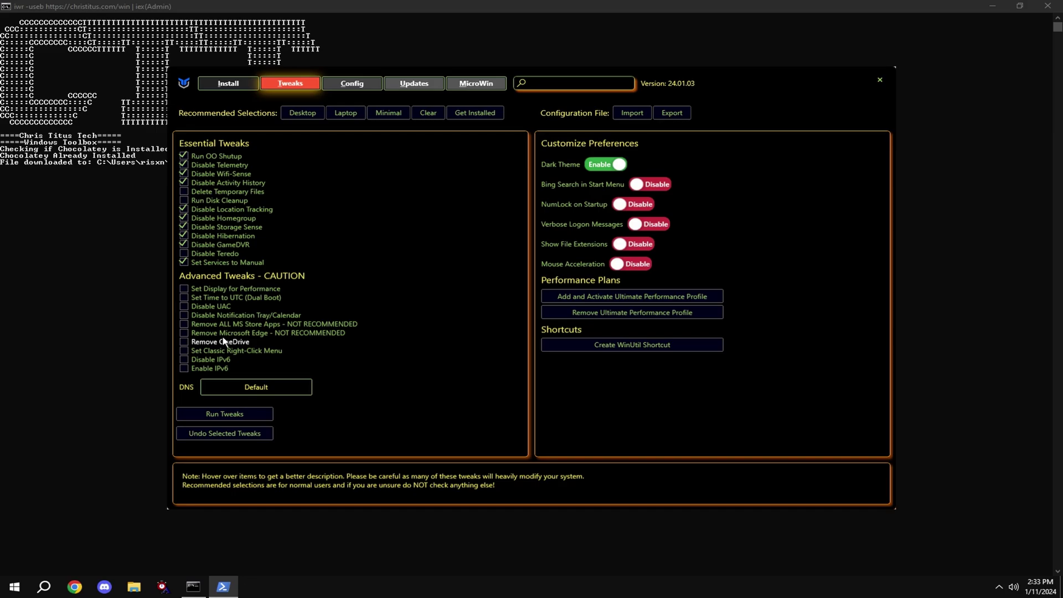
{"action": "left_click", "coordinate": [239, 333]}
{"action": "left_click", "coordinate": [238, 324]}
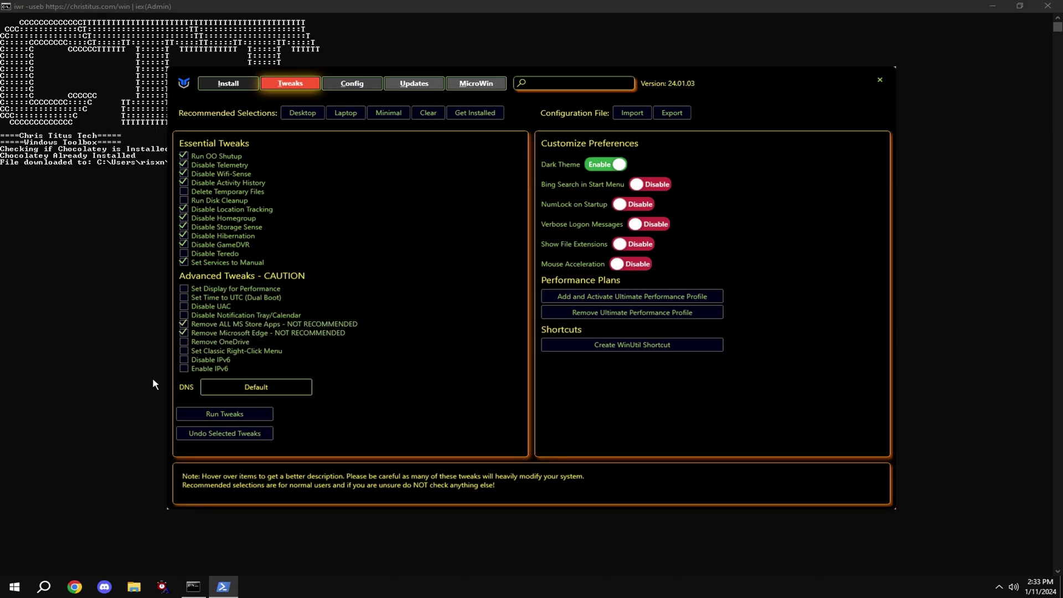
{"action": "left_click", "coordinate": [227, 341]}
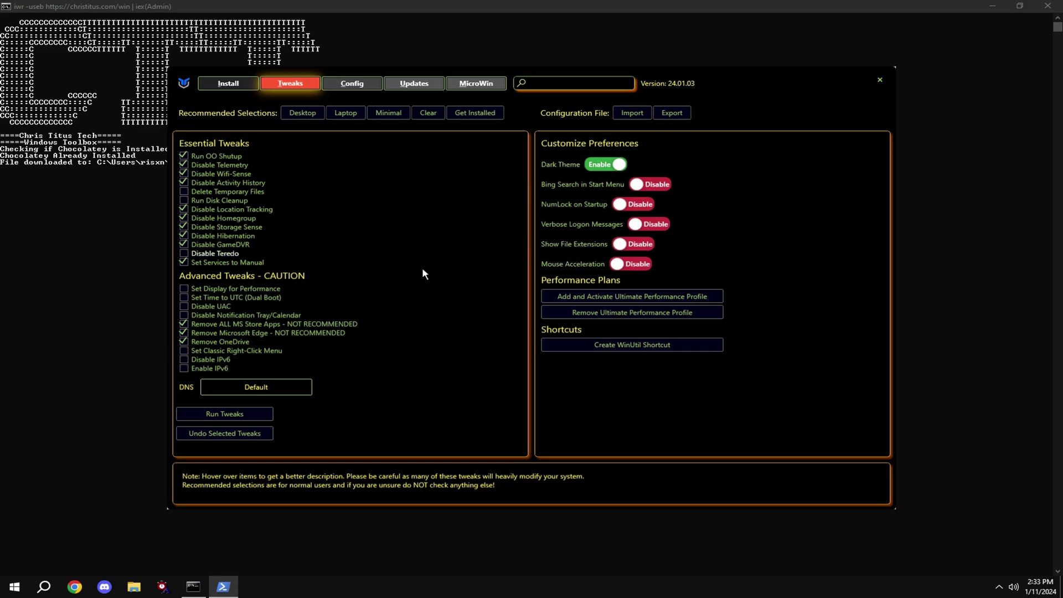
{"action": "left_click", "coordinate": [204, 413]}
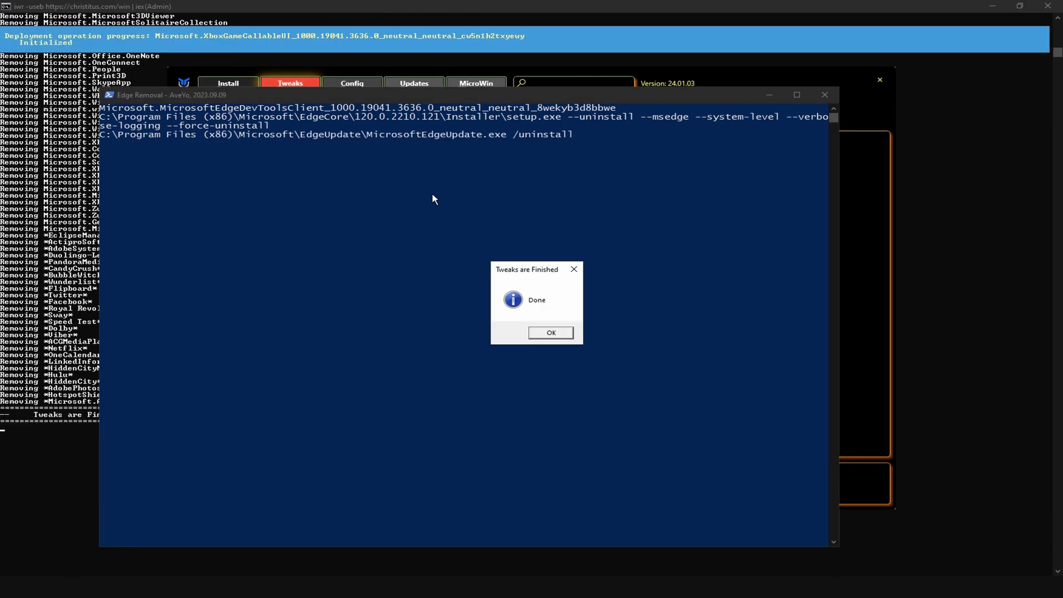
Dismiss the finished-tweaks notice and run option H to disable network adapter power saving.
{"action": "left_click", "coordinate": [551, 332]}
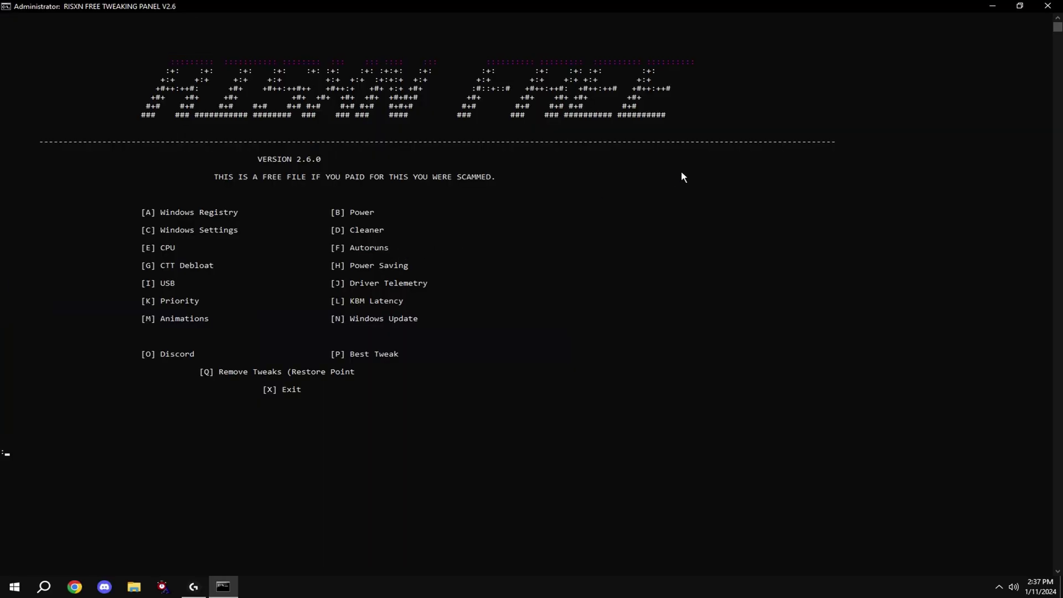
{"action": "type", "text": "h"}
{"action": "key", "text": "Return"}
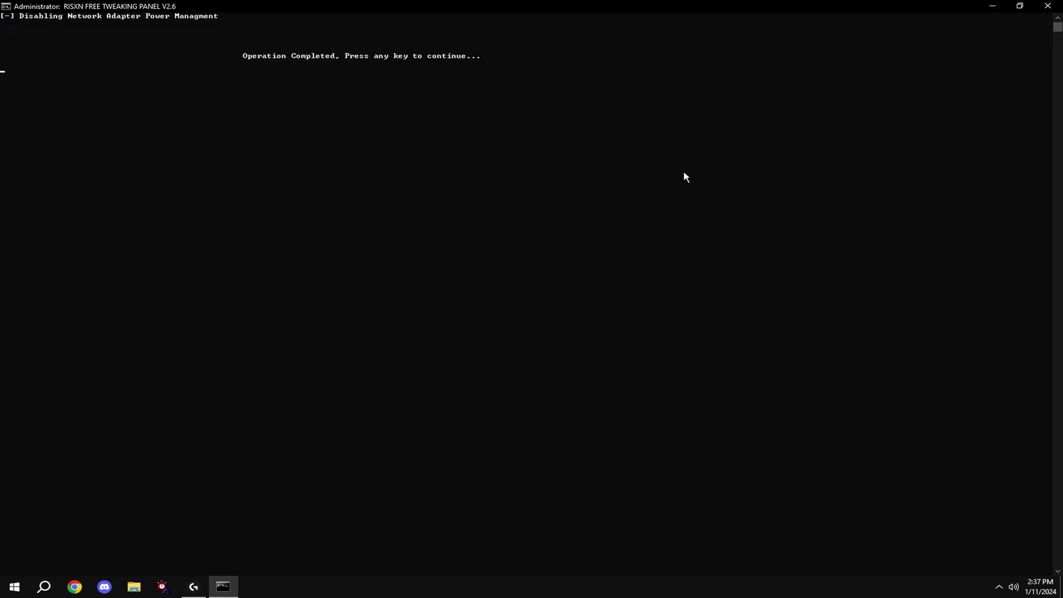
Rerun the Power Saving tweak (H) and return to the panel menu.
{"action": "key", "text": "space"}
{"action": "type", "text": "h"}
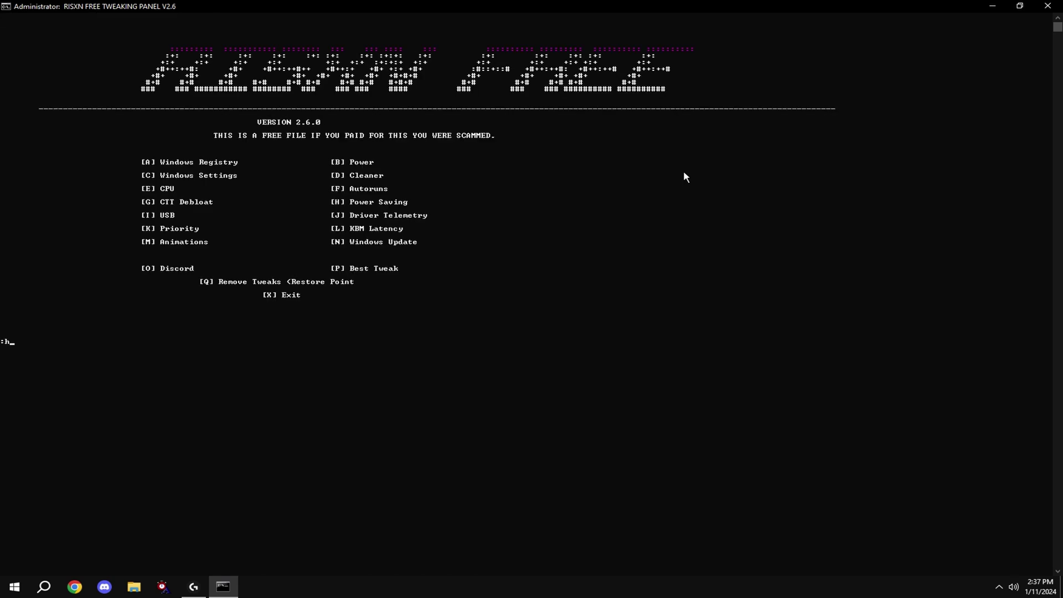
{"action": "key", "text": "Return"}
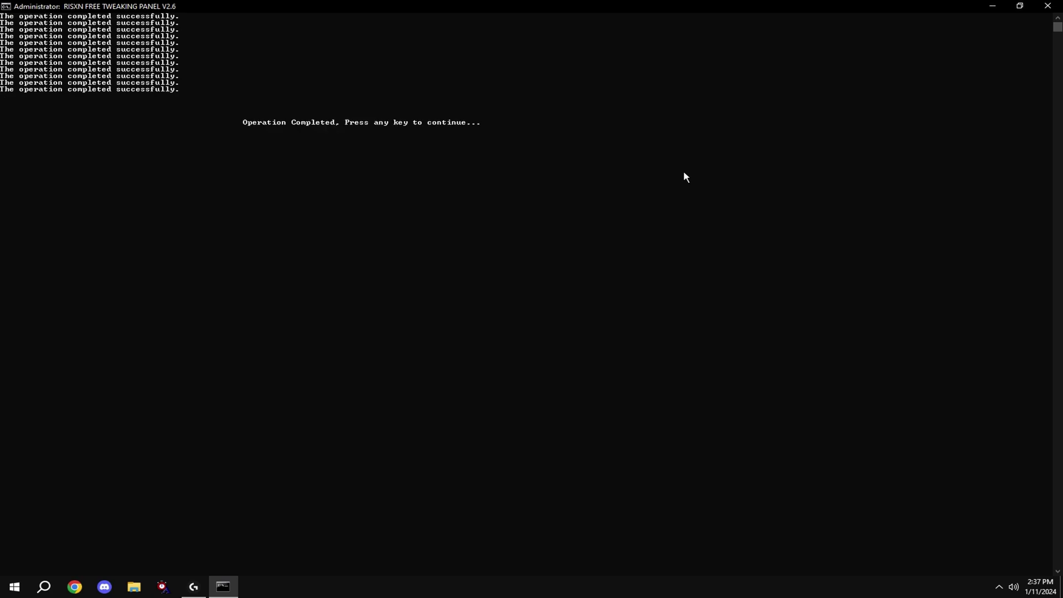
{"action": "key", "text": "Return"}
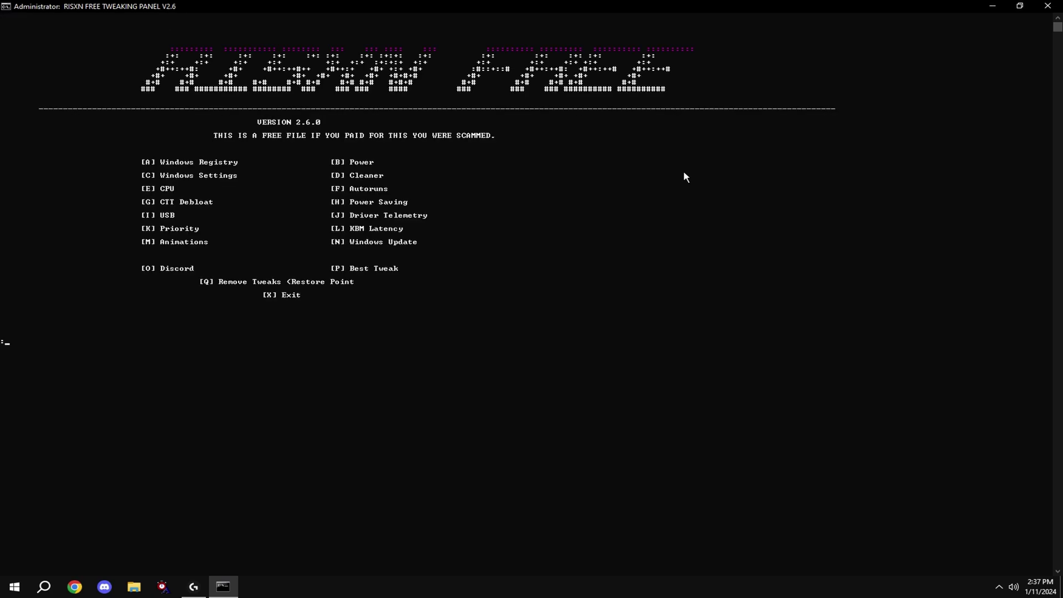
Apply the Driver Telemetry (J), Priority (K) and KBM Latency (L) tweaks in turn.
{"action": "type", "text": "j"}
{"action": "key", "text": "Return"}
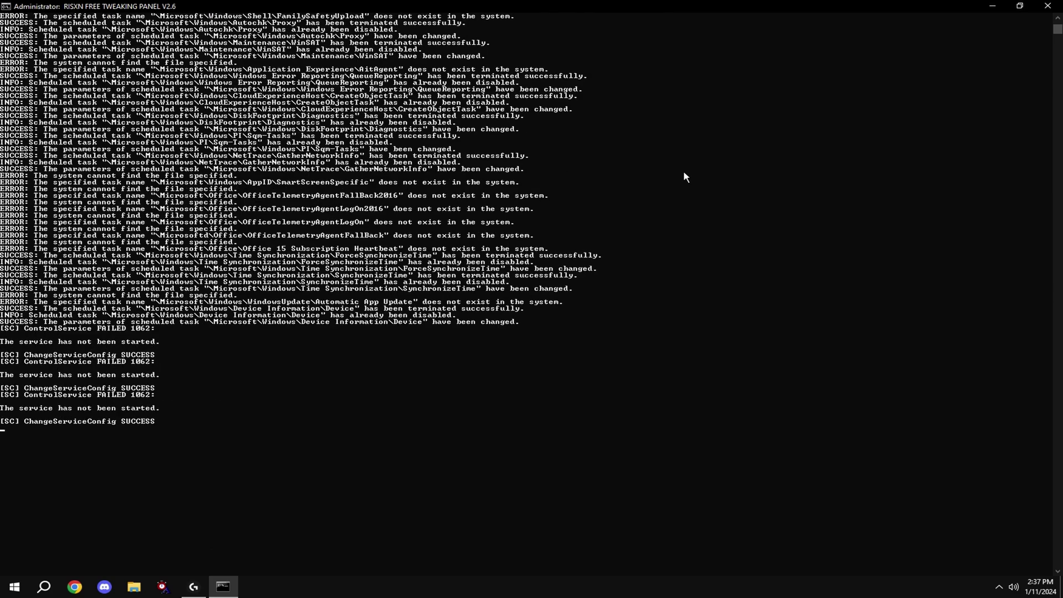
{"action": "key", "text": "Return"}
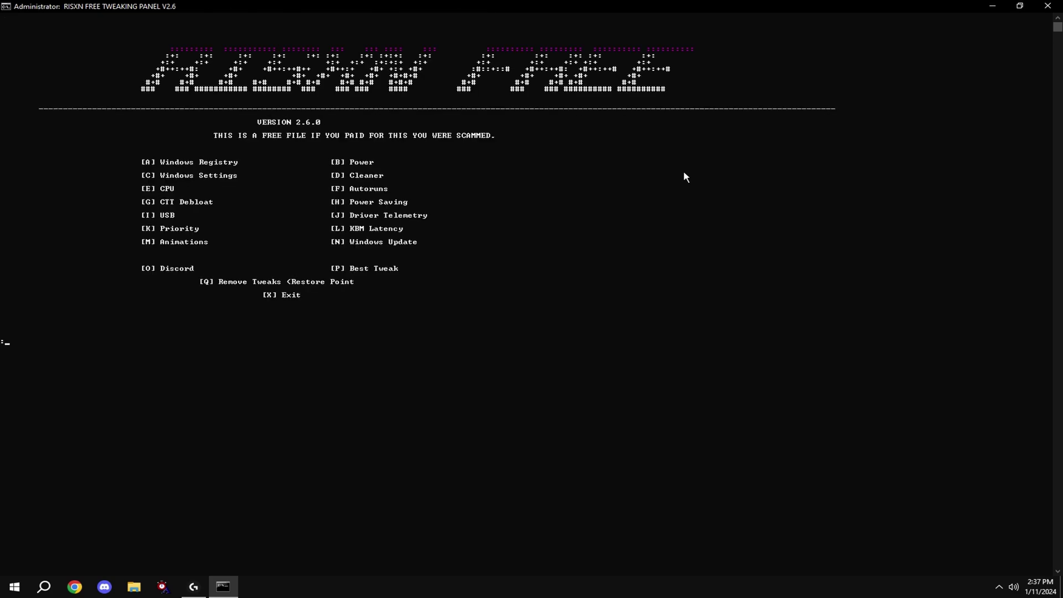
{"action": "type", "text": "k"}
{"action": "key", "text": "Return"}
{"action": "key", "text": "Return"}
{"action": "type", "text": "l"}
{"action": "key", "text": "Return"}
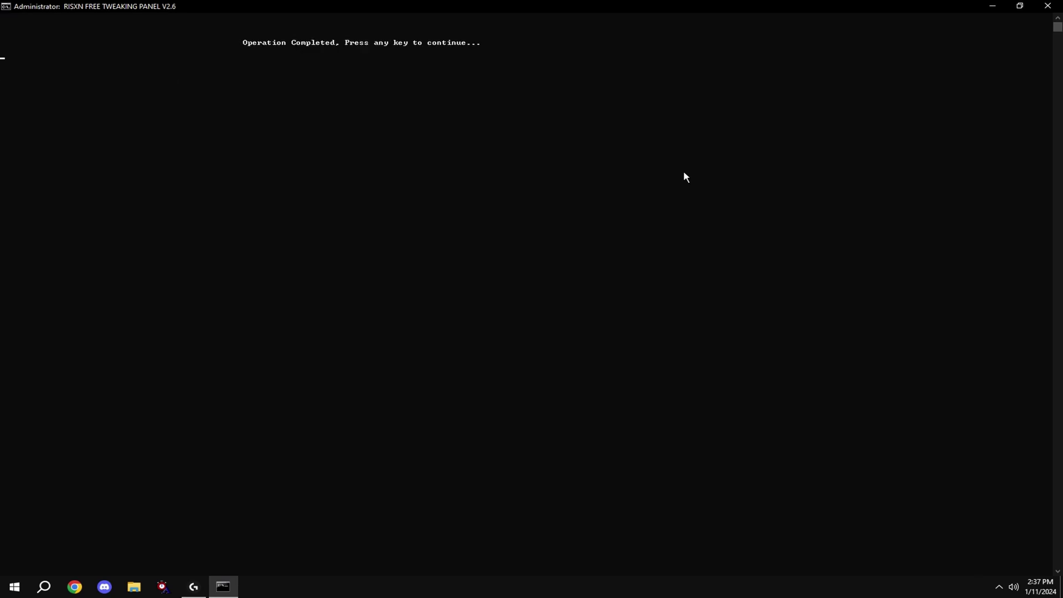
Apply the Animations tweak (M) and disable Windows Updates.
{"action": "key", "text": "Return"}
{"action": "type", "text": "m"}
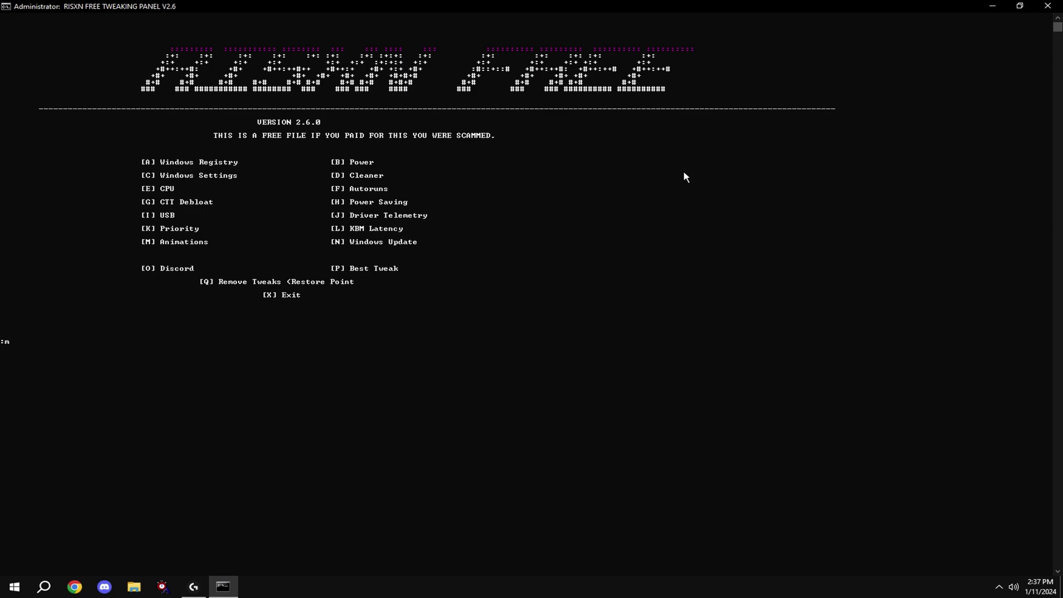
{"action": "key", "text": "Return"}
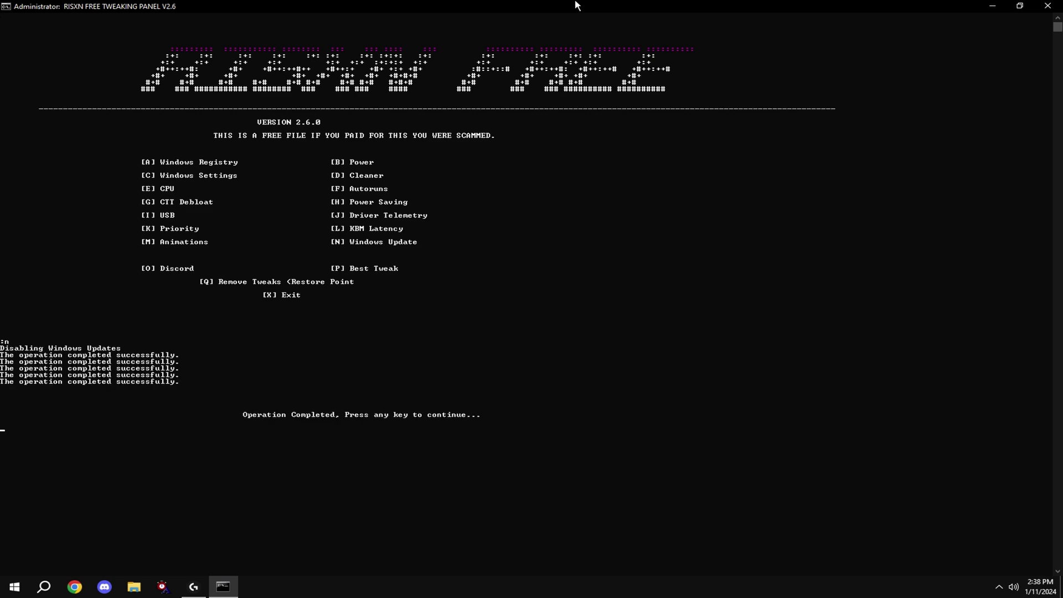
{"action": "key", "text": "Return"}
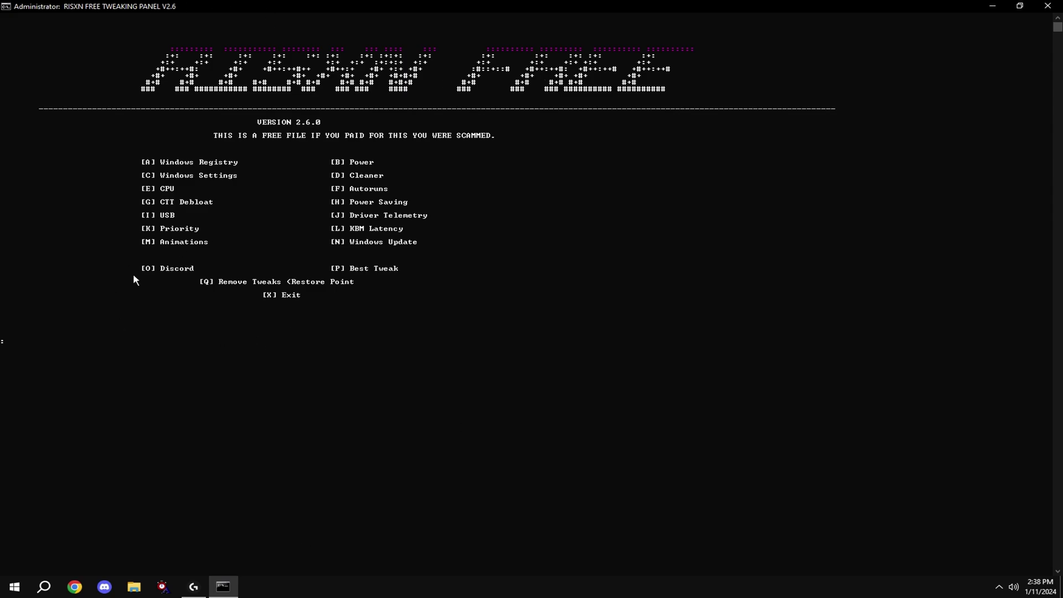
Launch System Restore with option Q and view the list of restore points.
{"action": "type", "text": "q"}
{"action": "key", "text": "Return"}
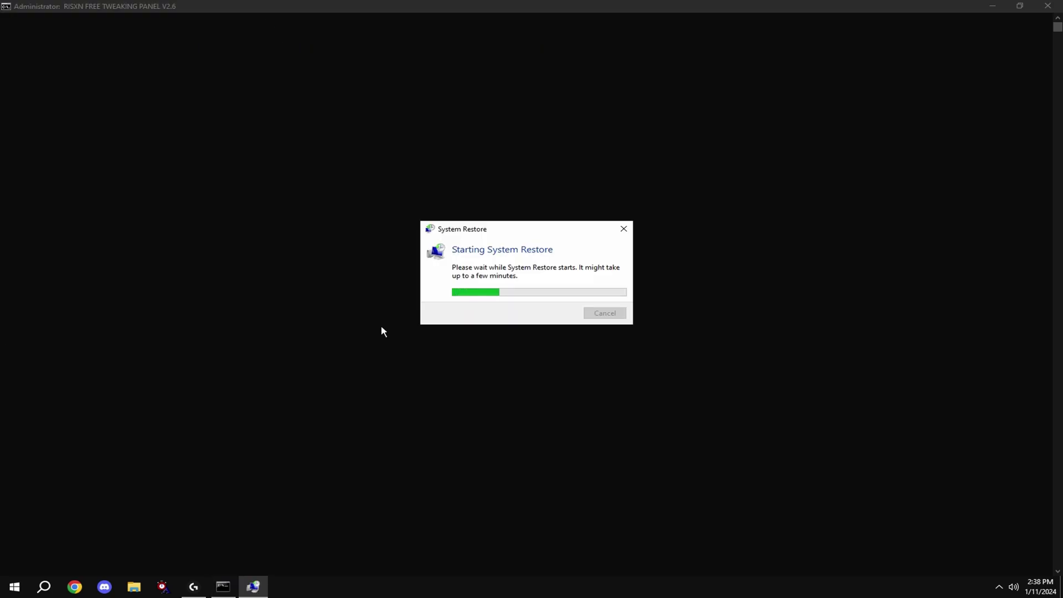
{"action": "left_click", "coordinate": [611, 413]}
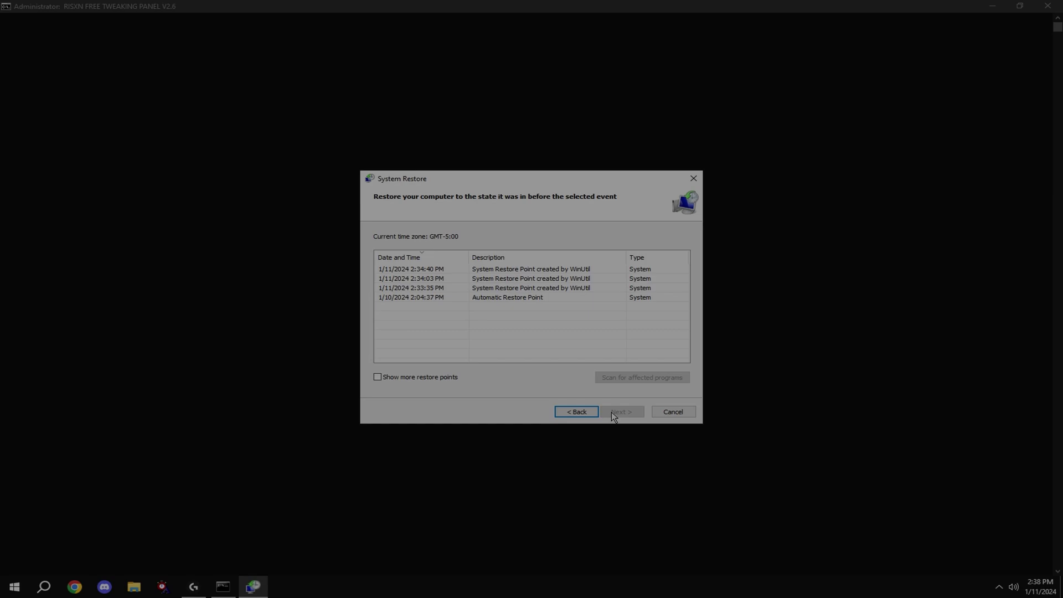